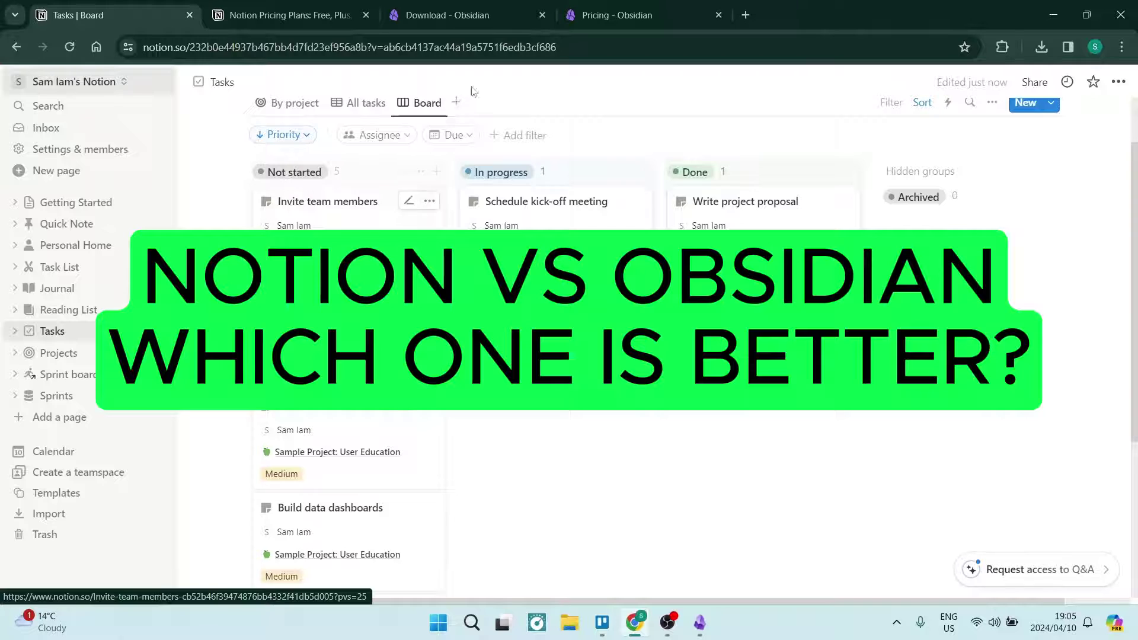
Add a Calendar view to the Tasks database so tasks appear on their April 2024 dates.
{"action": "left_click", "coordinate": [456, 23]}
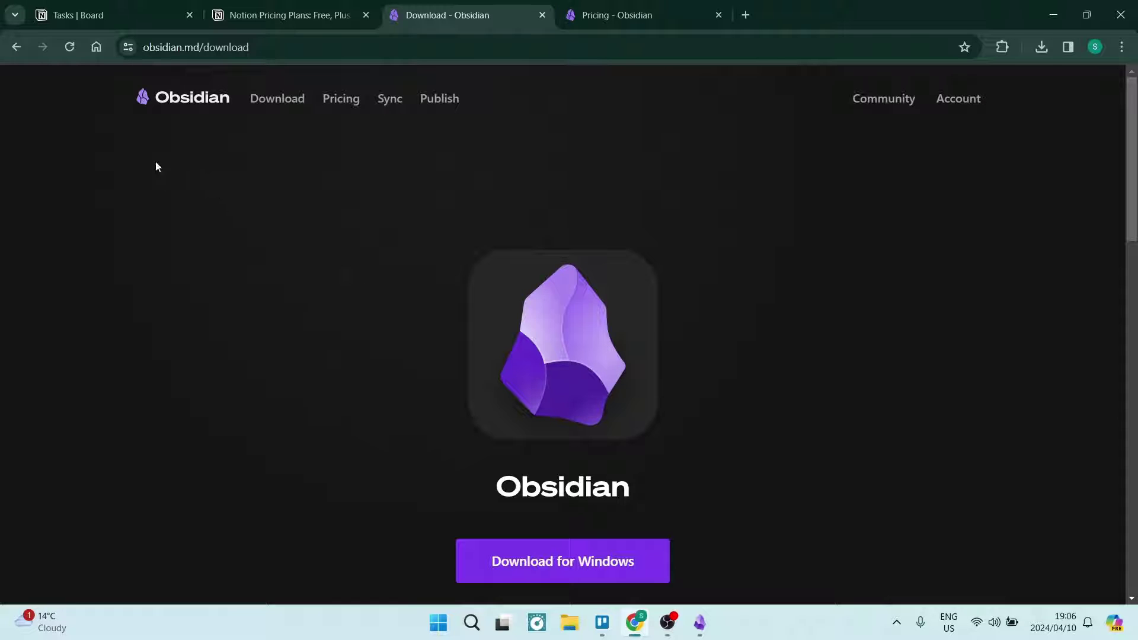
{"action": "left_click", "coordinate": [90, 21]}
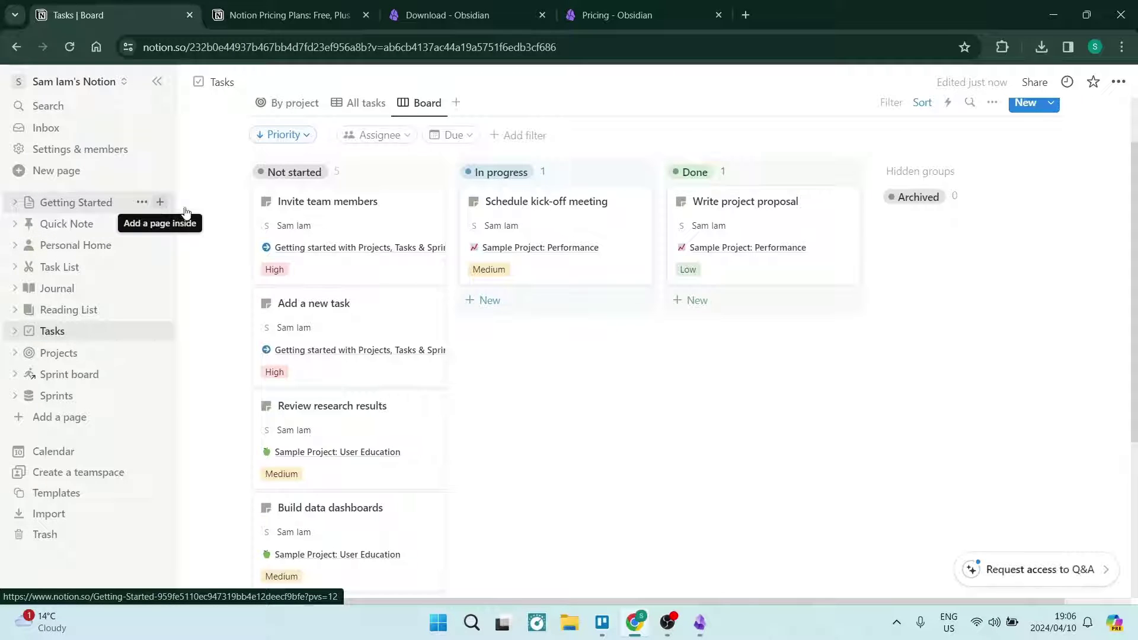
{"action": "scroll", "coordinate": [347, 264], "scroll_direction": "up", "scroll_amount": 2}
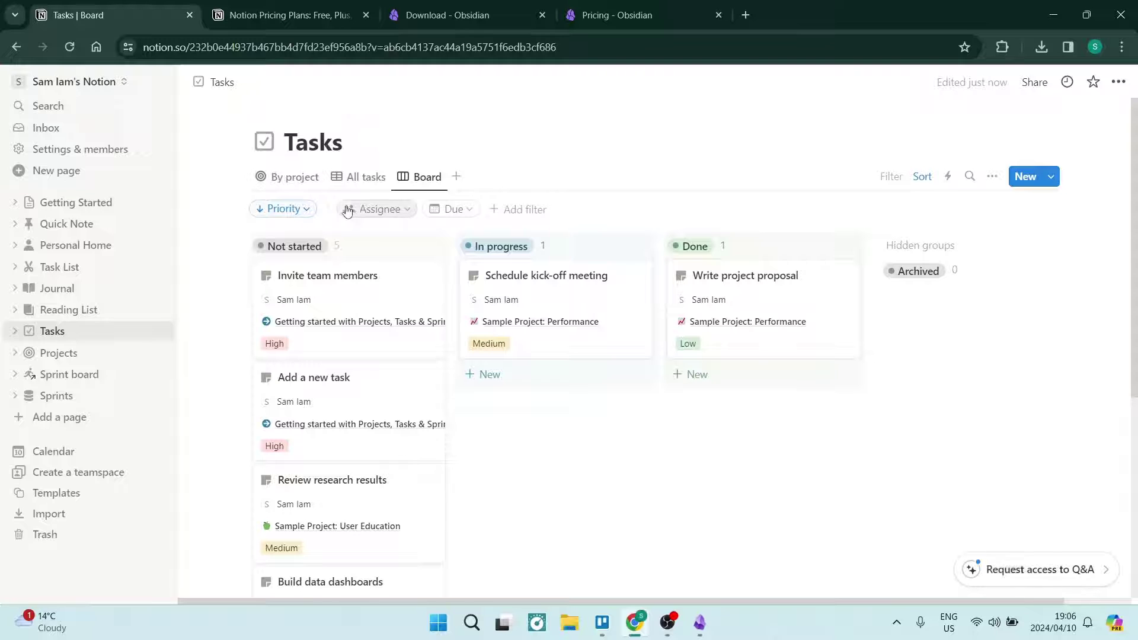
{"action": "scroll", "coordinate": [374, 308], "scroll_direction": "down", "scroll_amount": 2}
{"action": "scroll", "coordinate": [434, 300], "scroll_direction": "up", "scroll_amount": 2}
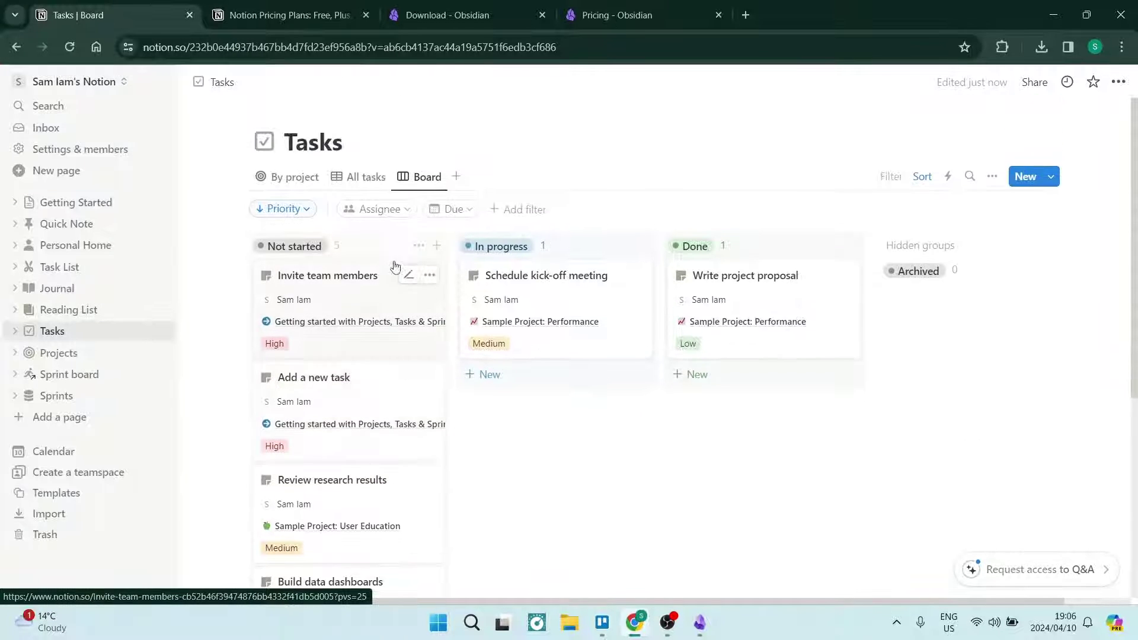
{"action": "left_click", "coordinate": [455, 177]}
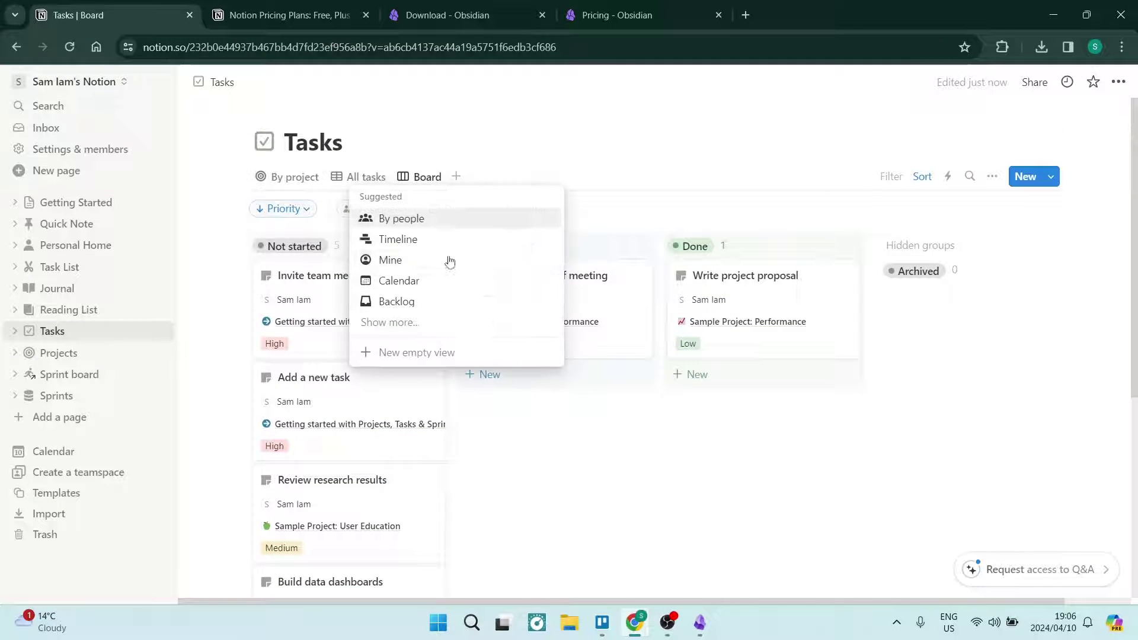
{"action": "left_click", "coordinate": [399, 280]}
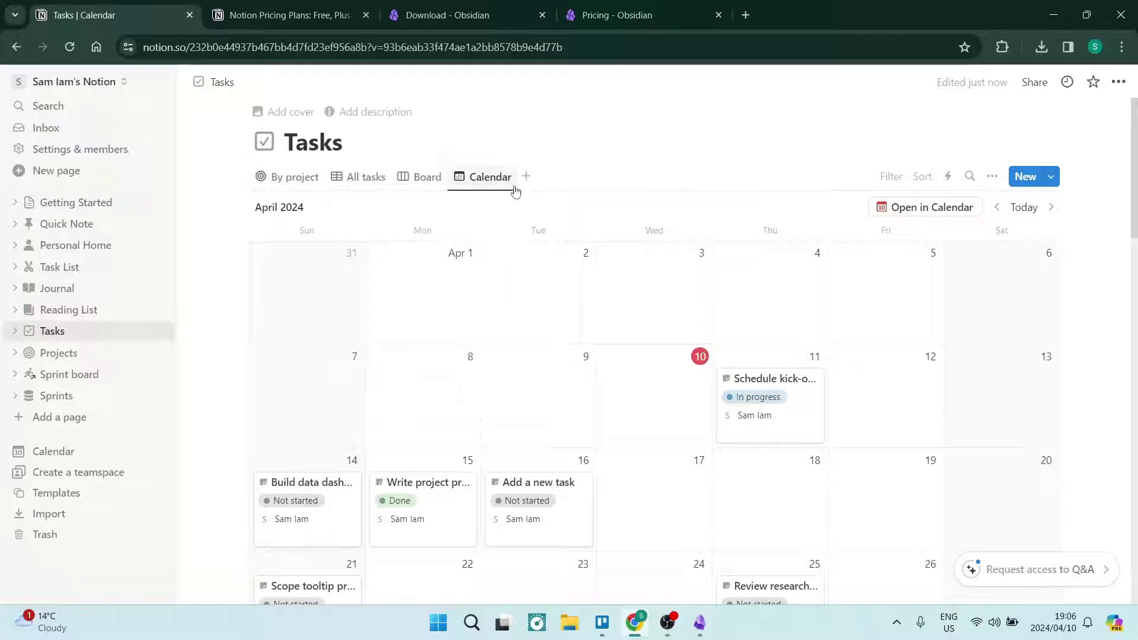
{"action": "scroll", "coordinate": [763, 356], "scroll_direction": "down", "scroll_amount": 2}
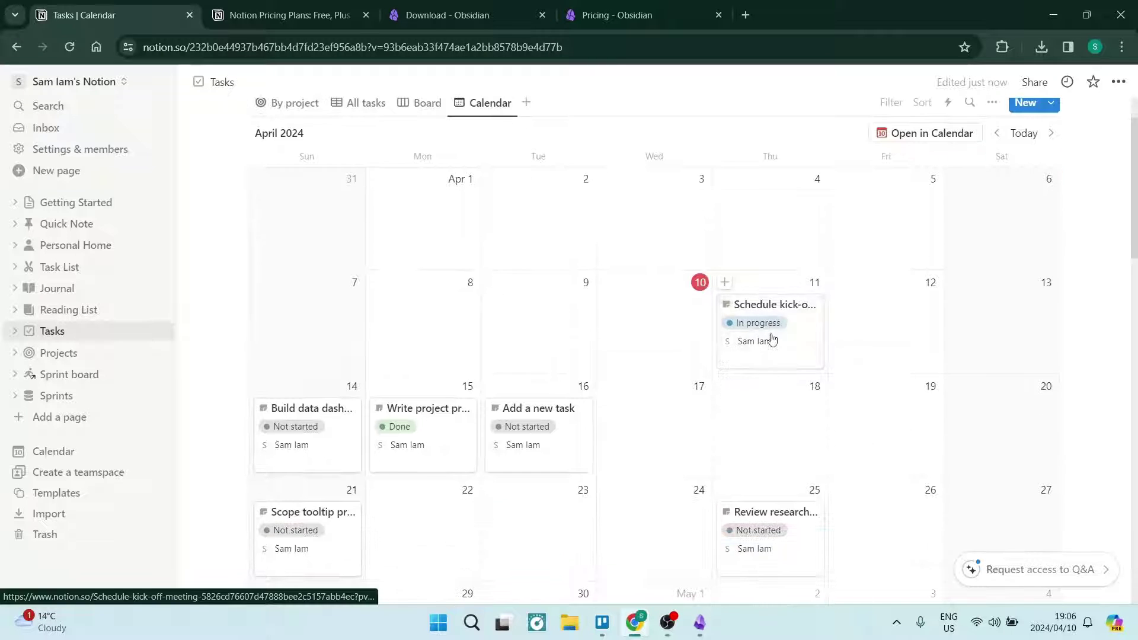
{"action": "scroll", "coordinate": [345, 426], "scroll_direction": "down", "scroll_amount": 2}
{"action": "scroll", "coordinate": [585, 428], "scroll_direction": "up", "scroll_amount": 4}
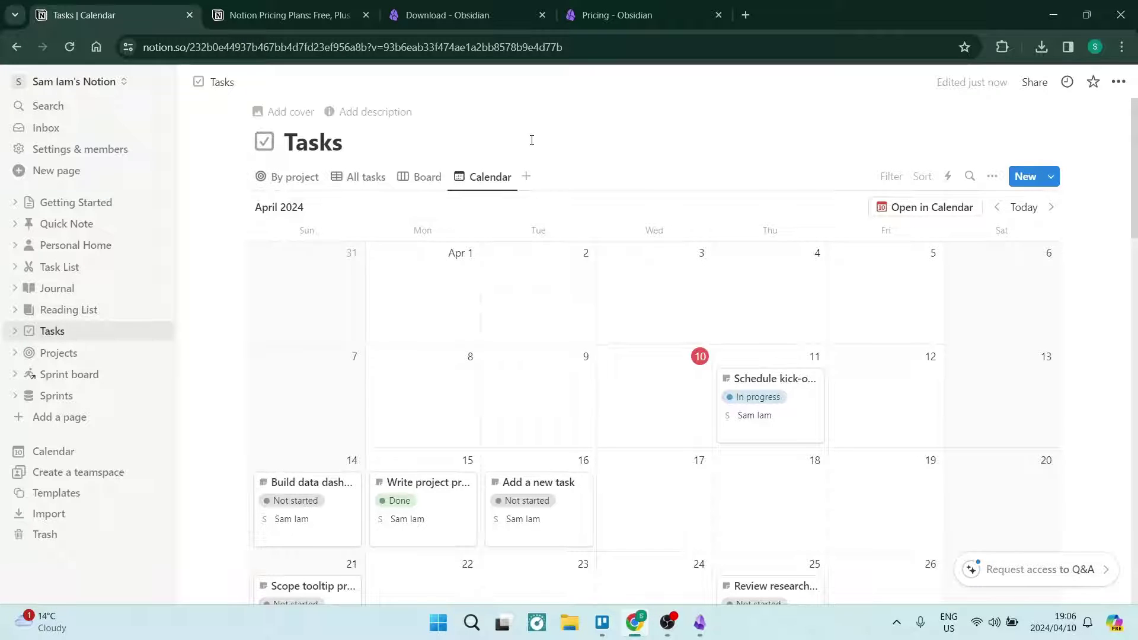
Bring up the workspace menu showing the single Free Plan workspace and account options.
{"action": "left_click", "coordinate": [1001, 48]}
{"action": "left_click", "coordinate": [1001, 48]}
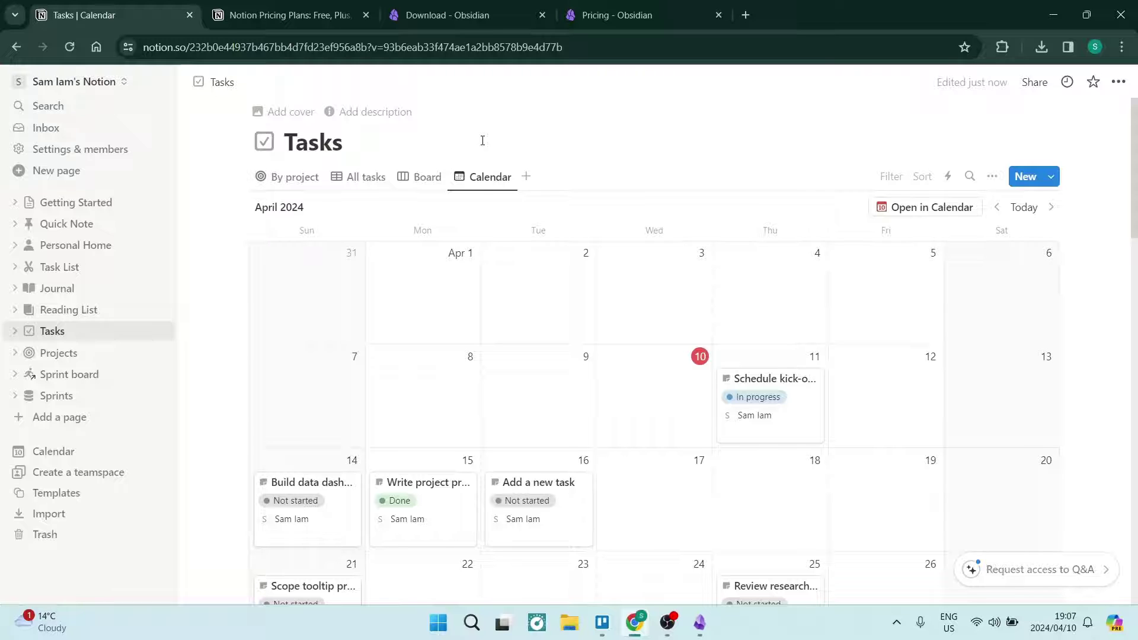
{"action": "left_click", "coordinate": [78, 86]}
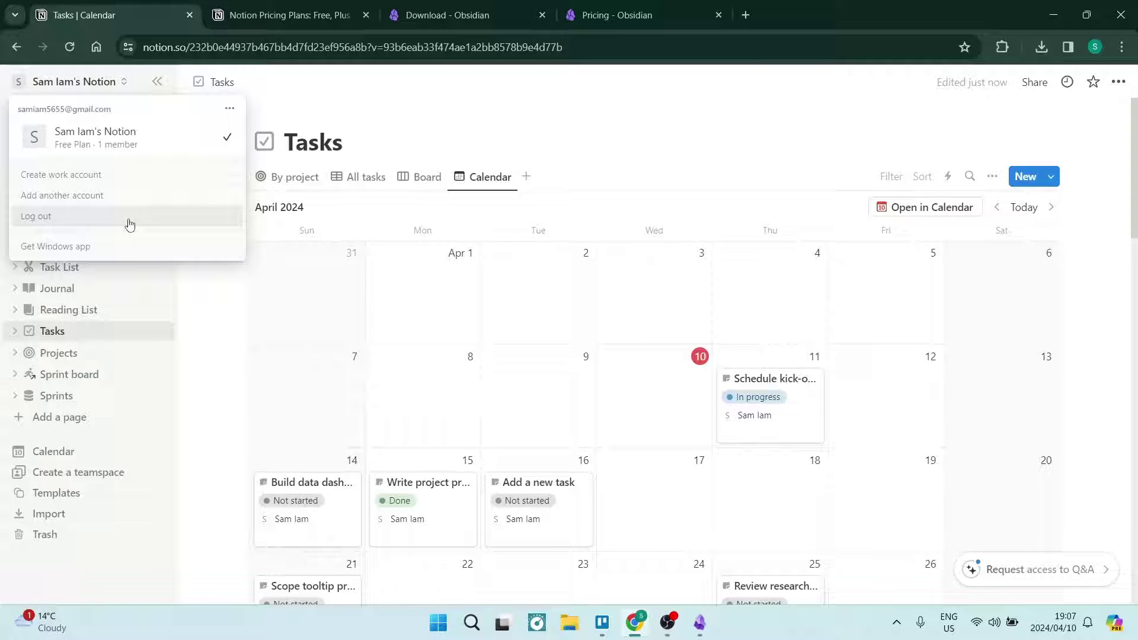
Close the account options and view the Tasks page's Share panel, with access set to Invite only.
{"action": "left_click", "coordinate": [314, 109]}
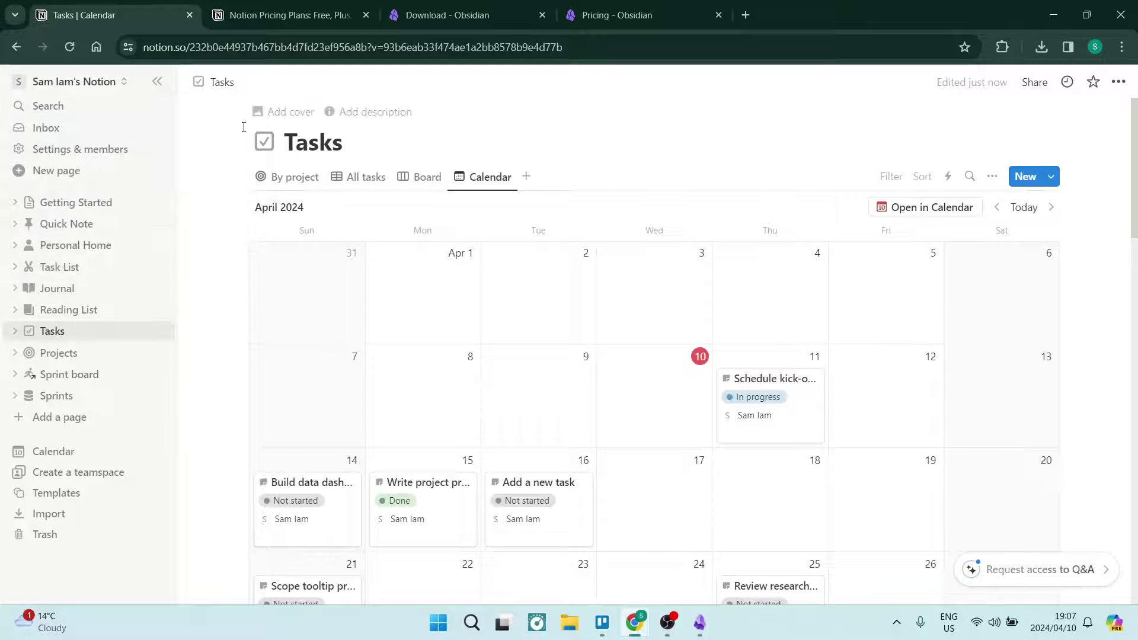
{"action": "left_click", "coordinate": [1035, 83]}
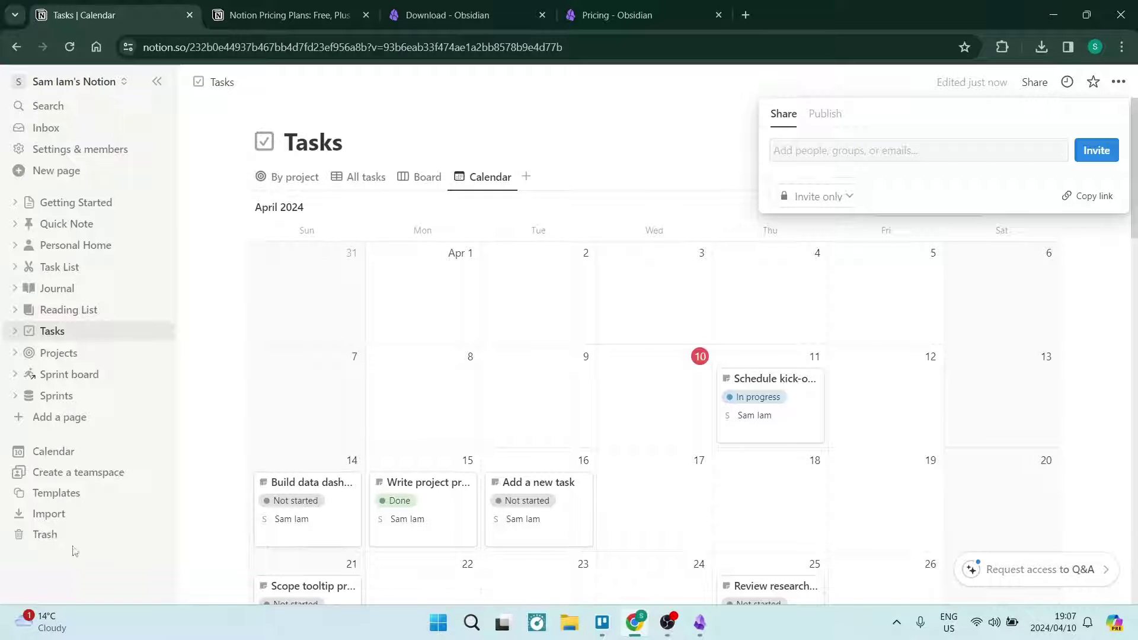
Close sharing and preview the CRM Tracker template's Pipeline board in the Templates gallery.
{"action": "key", "text": "Escape"}
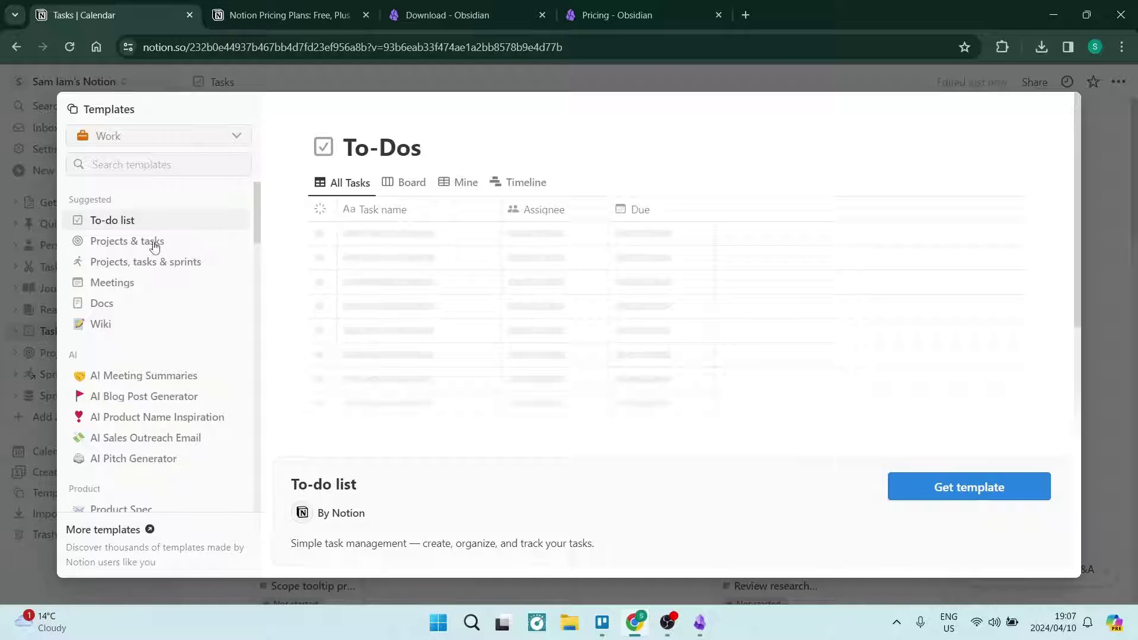
{"action": "scroll", "coordinate": [152, 338], "scroll_direction": "down", "scroll_amount": 15}
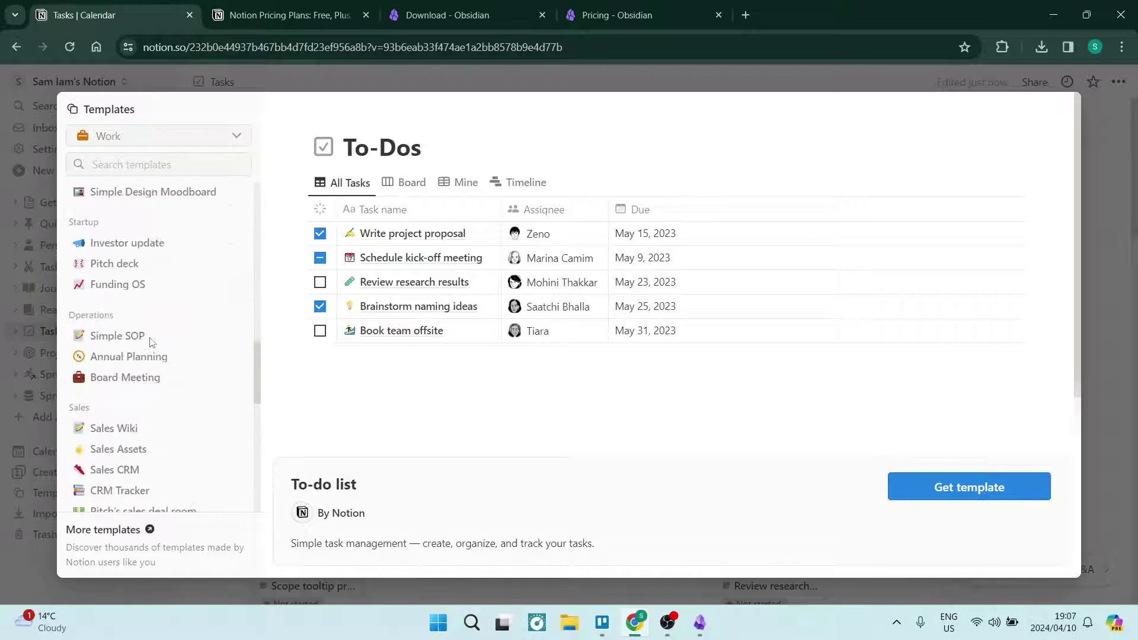
{"action": "scroll", "coordinate": [152, 342], "scroll_direction": "down", "scroll_amount": 5}
{"action": "scroll", "coordinate": [124, 252], "scroll_direction": "up", "scroll_amount": 2}
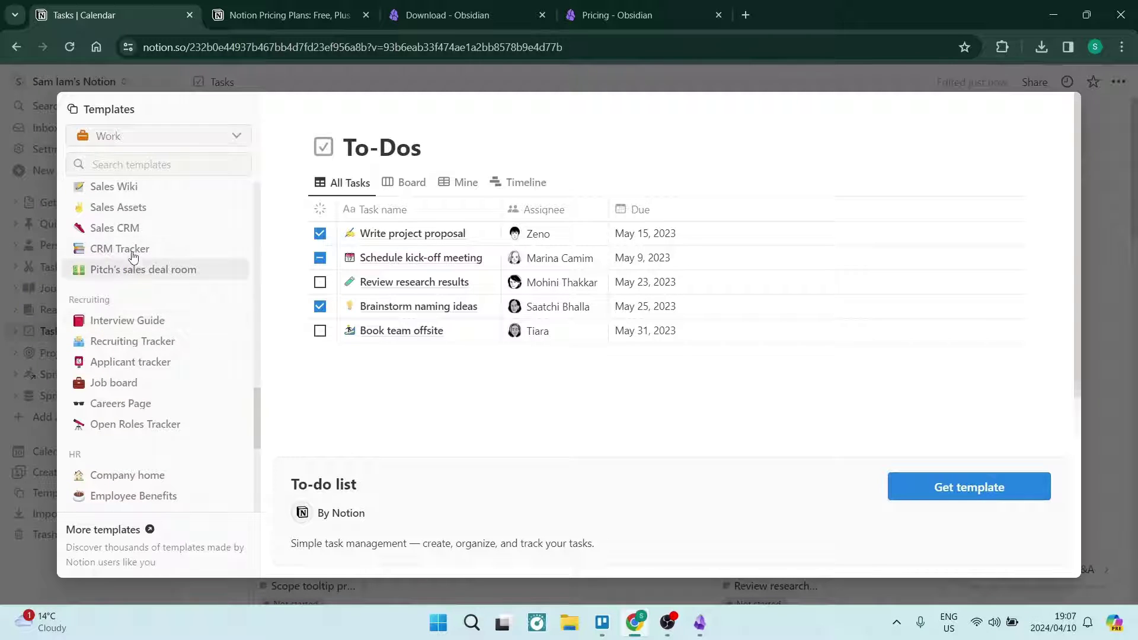
{"action": "left_click", "coordinate": [131, 252]}
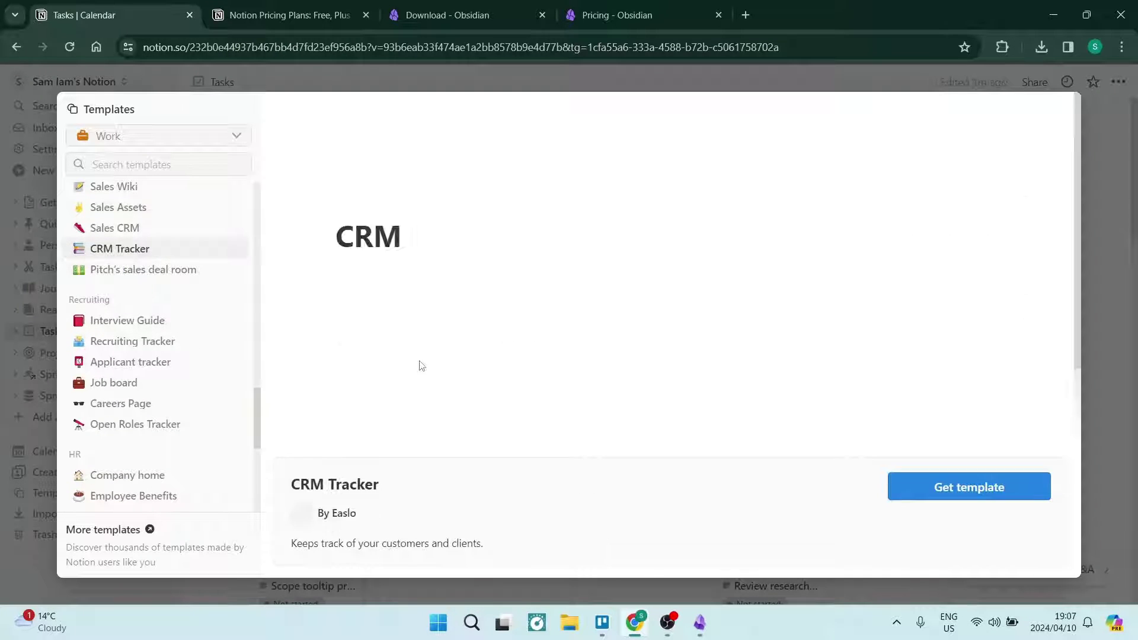
{"action": "scroll", "coordinate": [473, 287], "scroll_direction": "down", "scroll_amount": 5}
{"action": "scroll", "coordinate": [474, 290], "scroll_direction": "down", "scroll_amount": 3}
{"action": "scroll", "coordinate": [474, 289], "scroll_direction": "up", "scroll_amount": 6}
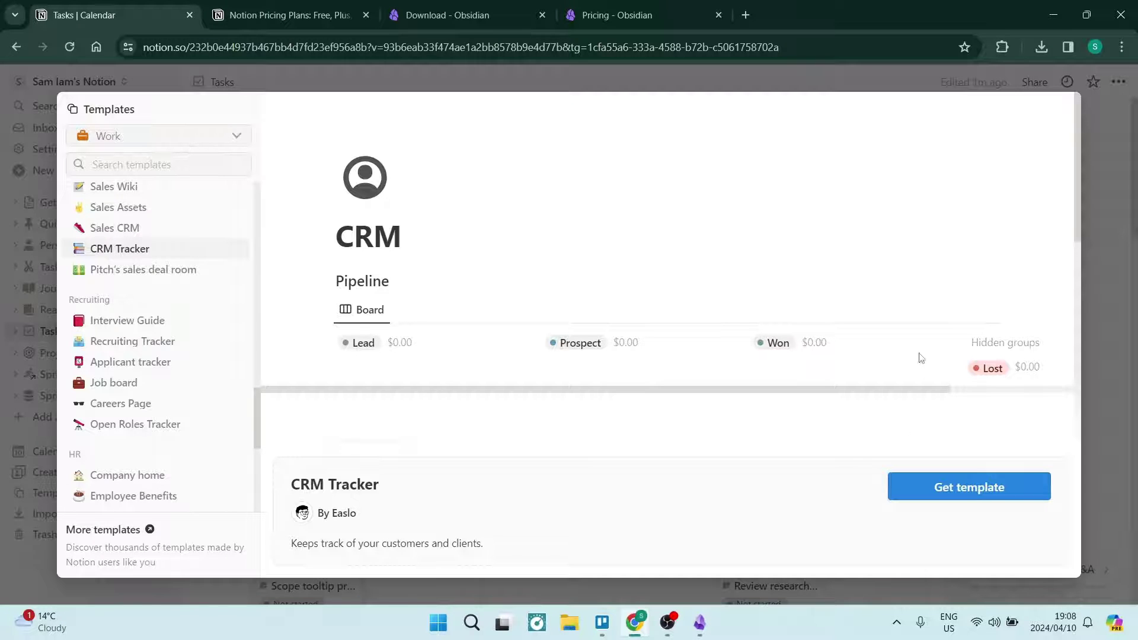
Close the template gallery and review the page menu's Connect to options, returning to the calendar.
{"action": "key", "text": "Escape"}
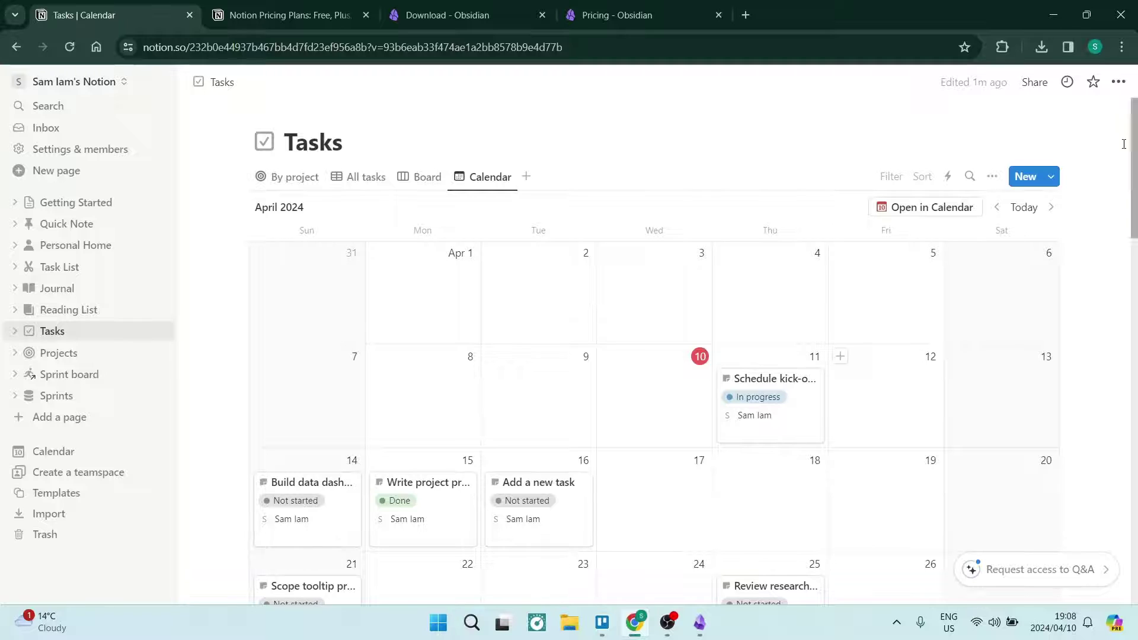
{"action": "left_click", "coordinate": [1118, 81]}
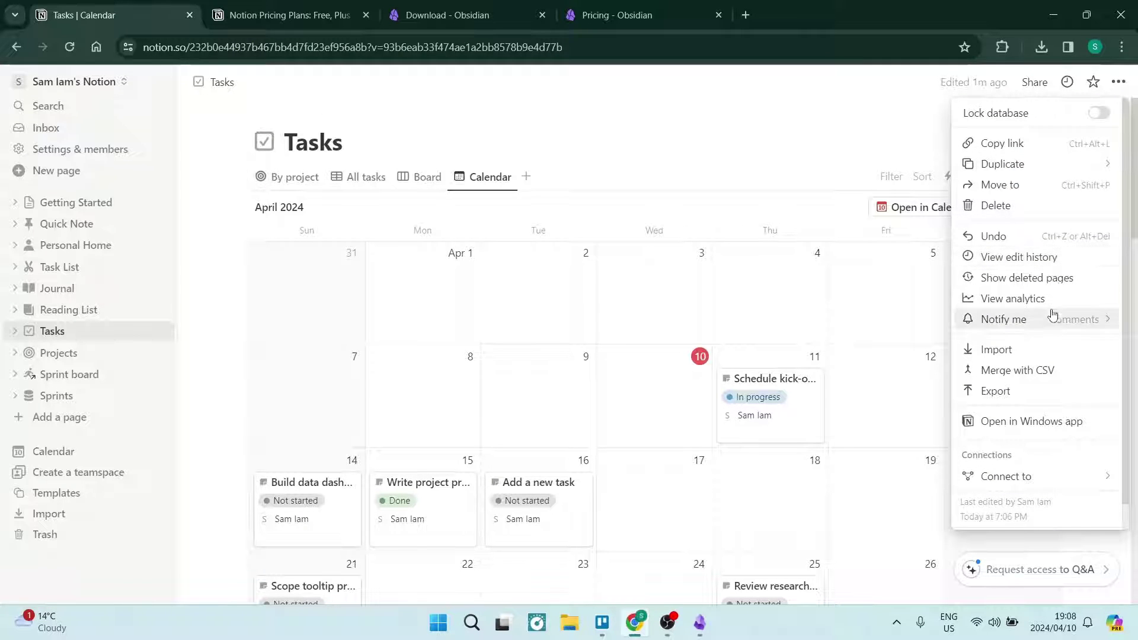
{"action": "mouse_move", "coordinate": [1032, 475]}
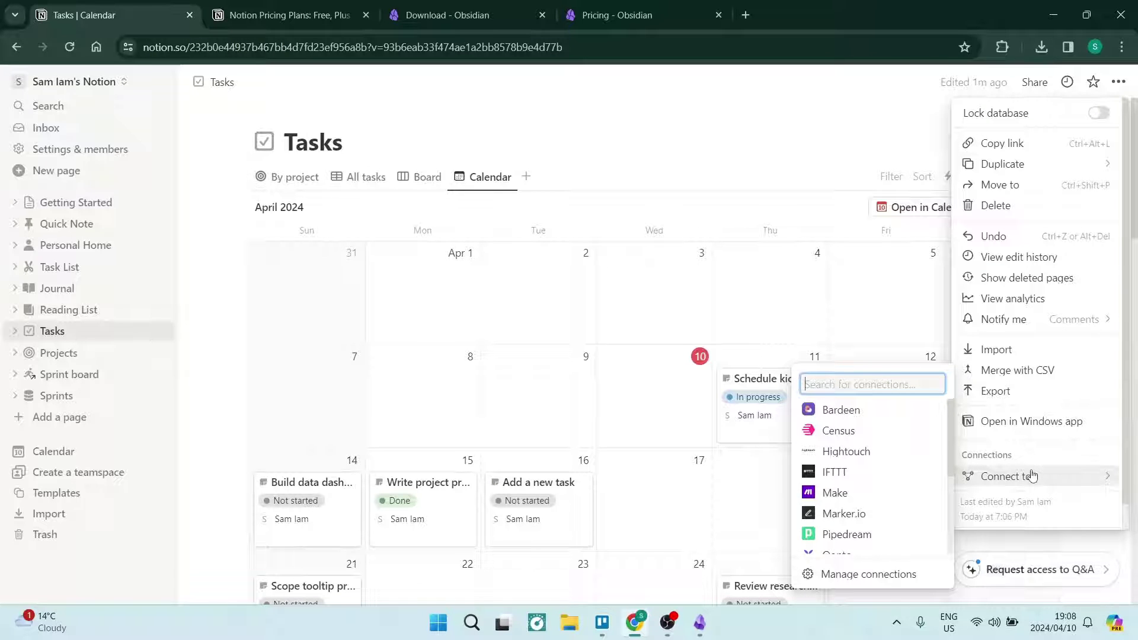
{"action": "left_click", "coordinate": [758, 160]}
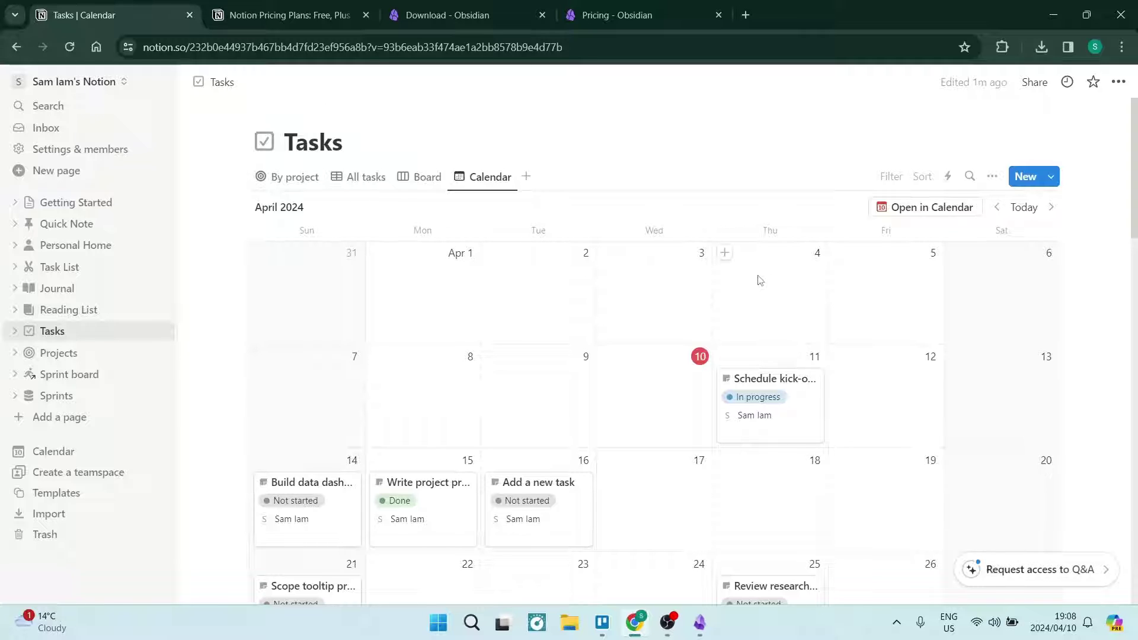
Scroll the Obsidian download page to its footer, then bring up Obsidian's Untitled canvas.
{"action": "left_click", "coordinate": [460, 15]}
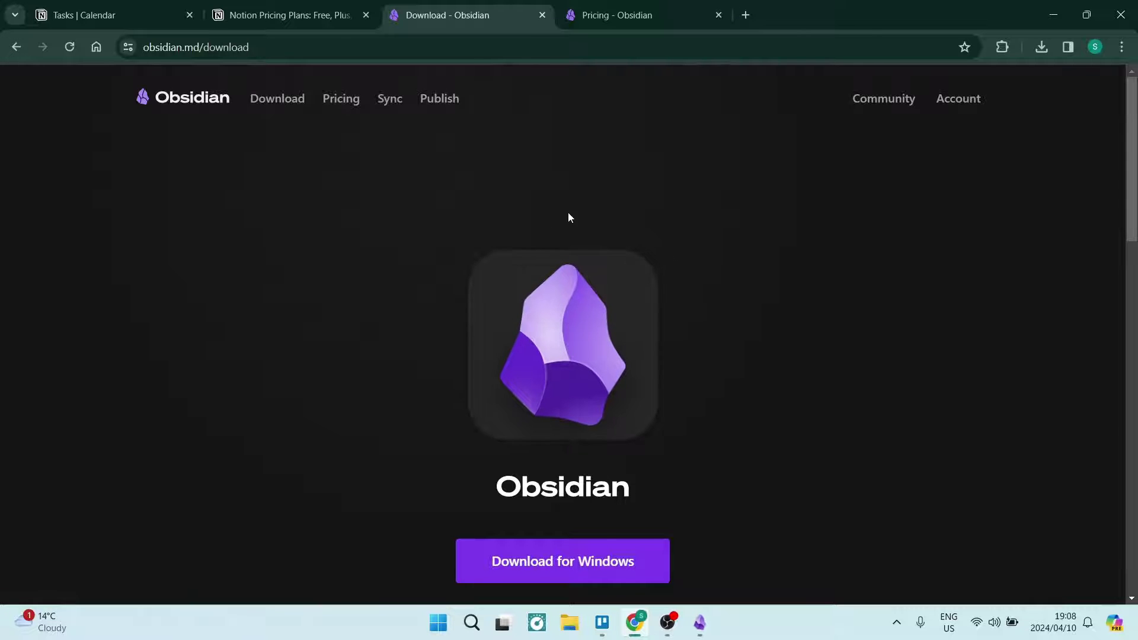
{"action": "scroll", "coordinate": [567, 248], "scroll_direction": "down", "scroll_amount": 20}
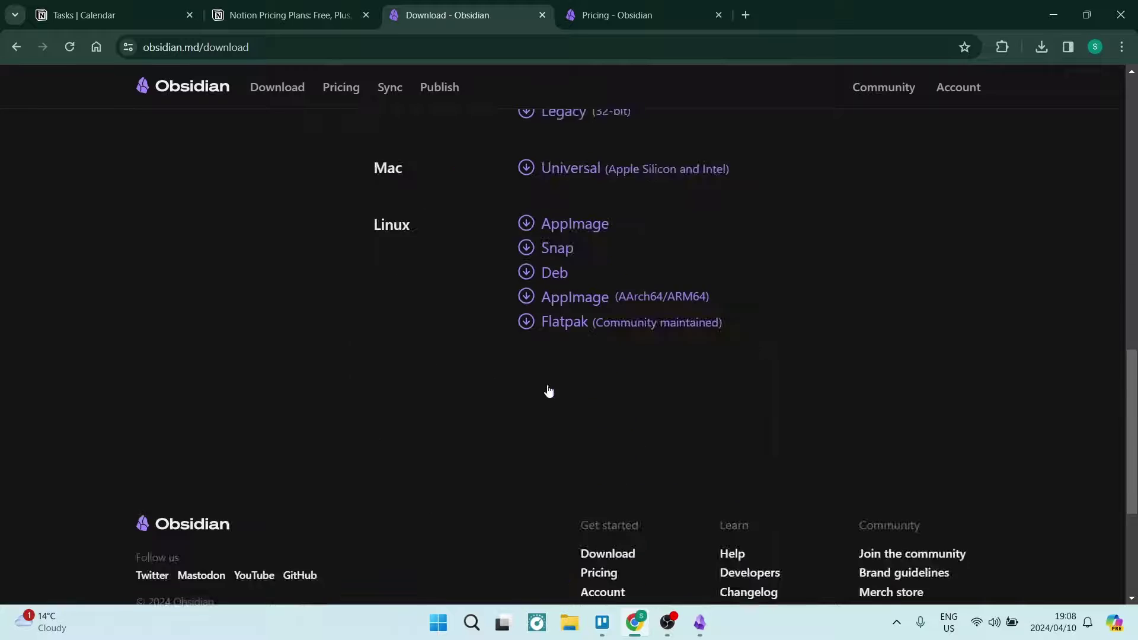
{"action": "left_click", "coordinate": [700, 623]}
{"action": "scroll", "coordinate": [389, 170], "scroll_direction": "up", "scroll_amount": 6}
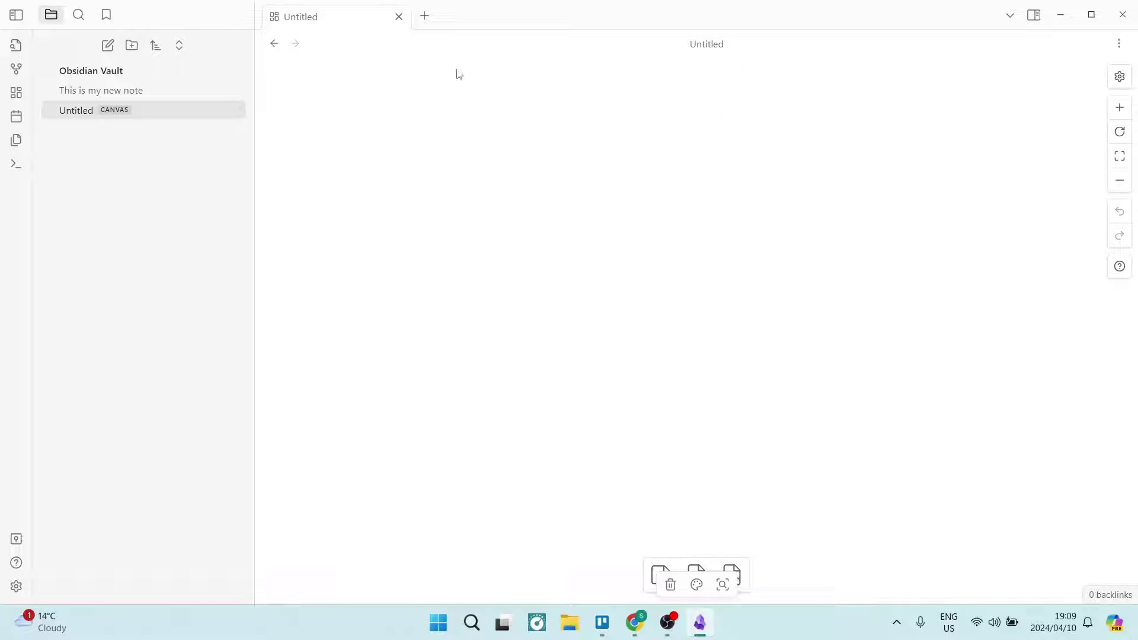
{"action": "left_click", "coordinate": [1119, 44]}
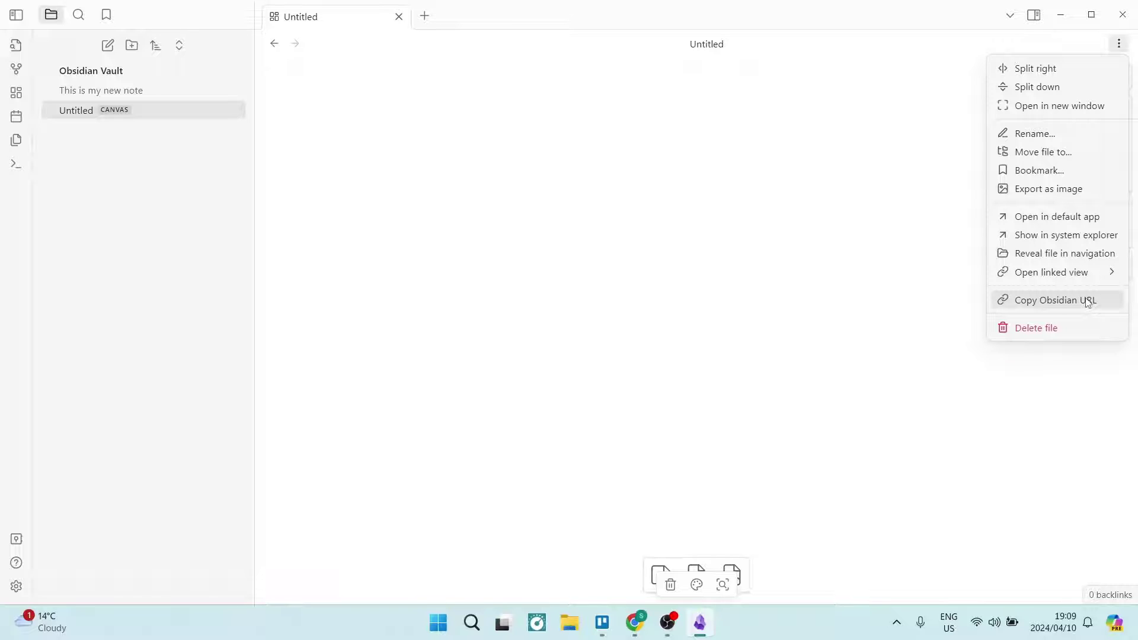
{"action": "left_click", "coordinate": [848, 216]}
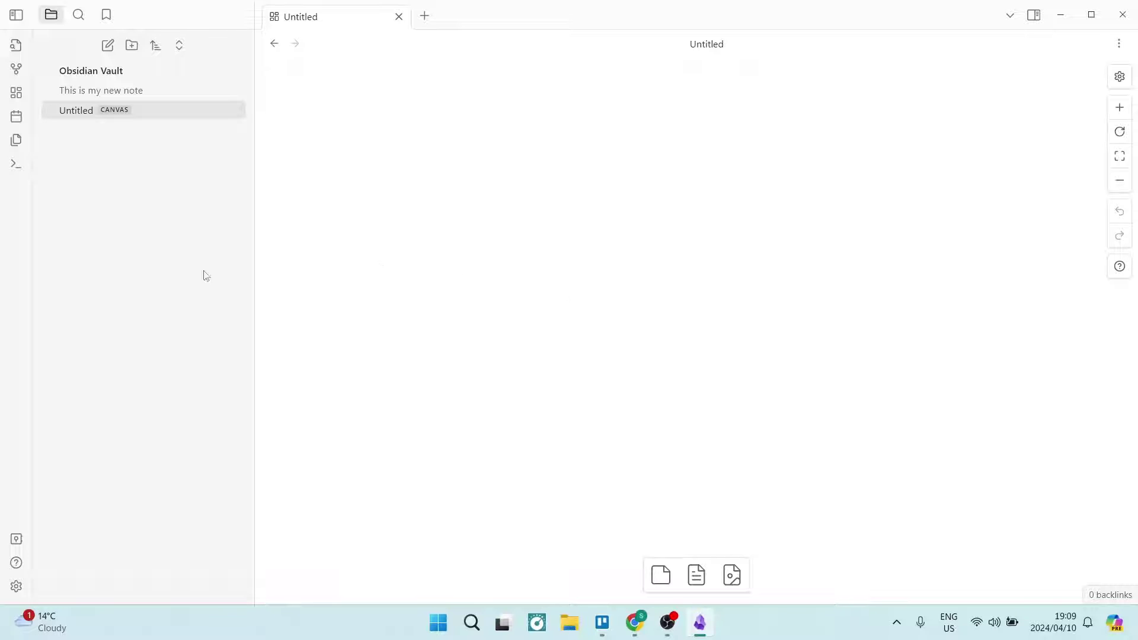
Try inserting a template into the Untitled canvas twice; it fails with no template folder configured.
{"action": "left_click", "coordinate": [18, 145]}
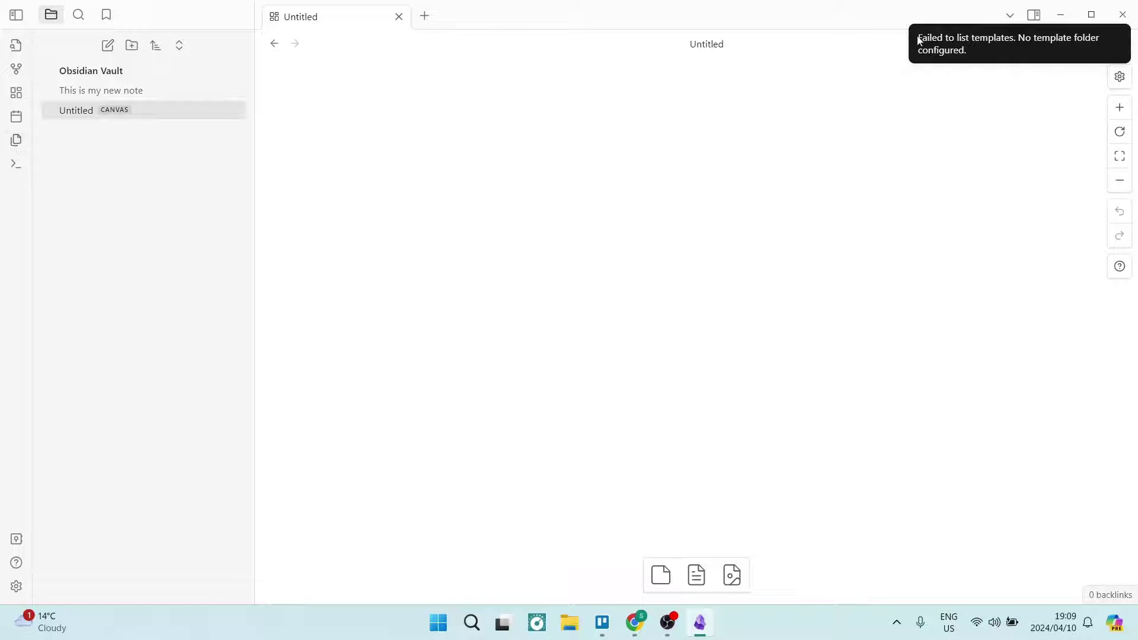
{"action": "left_click", "coordinate": [1012, 60]}
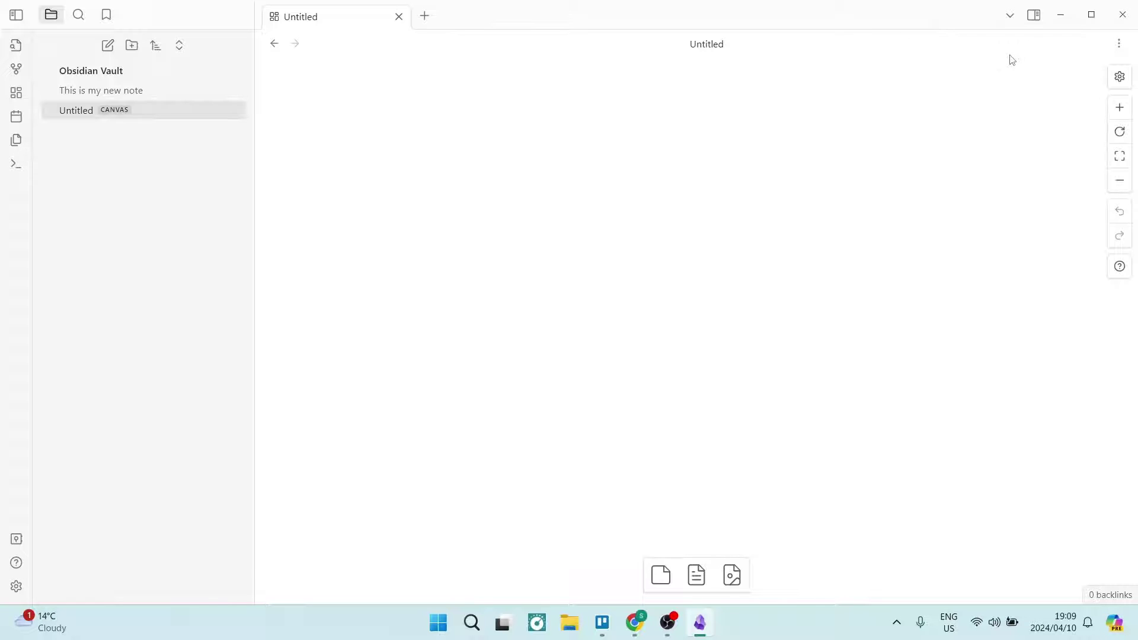
{"action": "left_click", "coordinate": [21, 145]}
{"action": "left_click", "coordinate": [634, 623]}
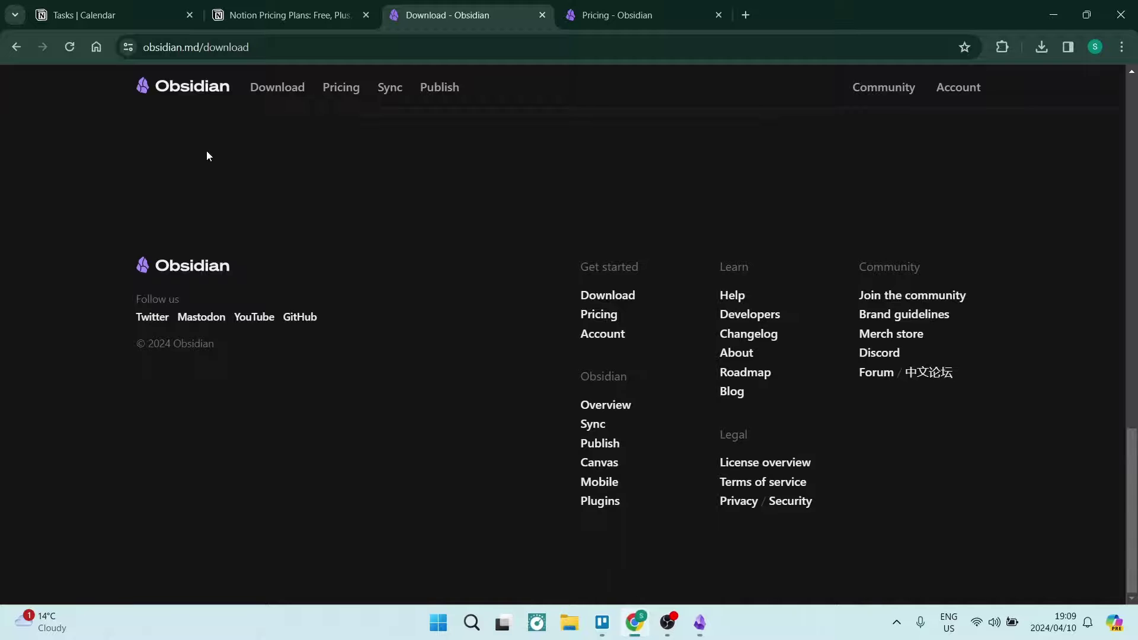
{"action": "left_click", "coordinate": [148, 15]}
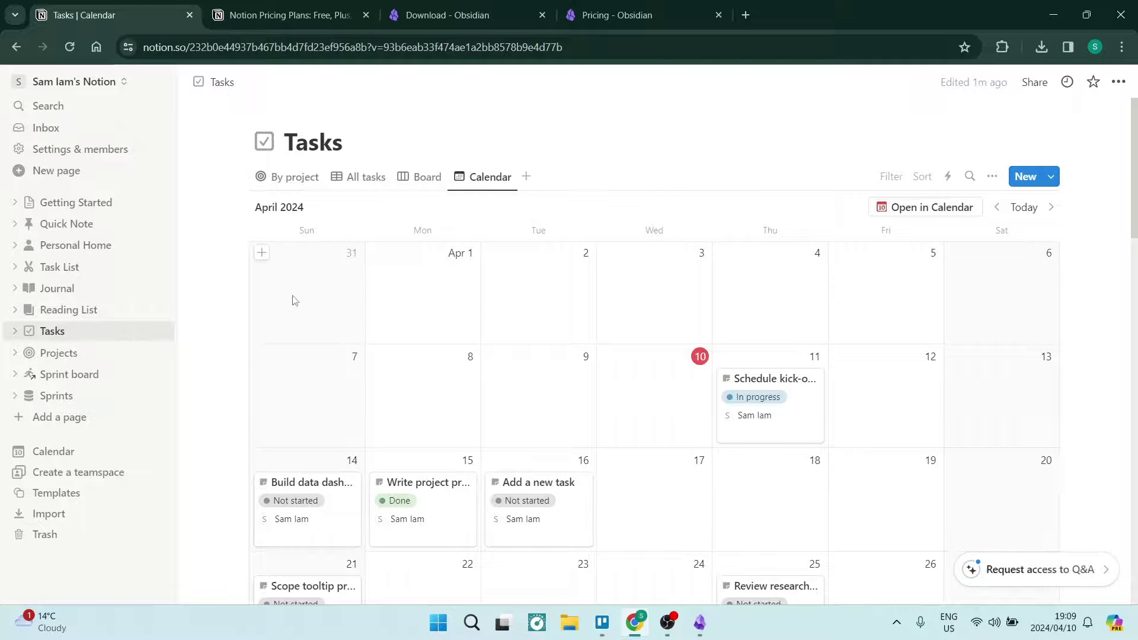
{"action": "left_click", "coordinate": [701, 622]}
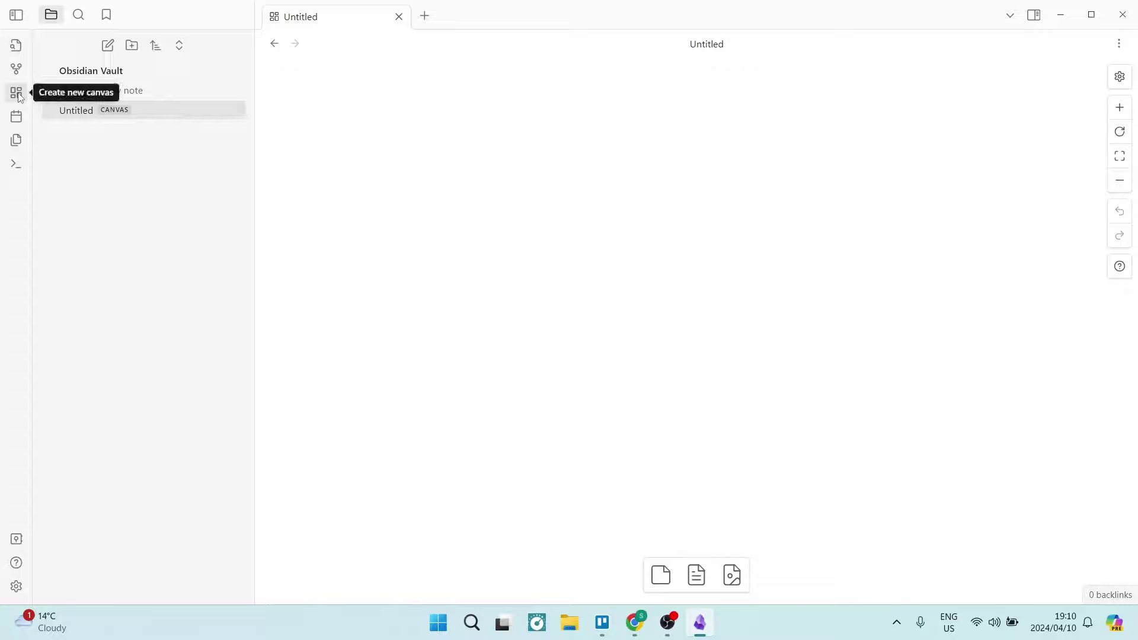
{"action": "left_click", "coordinate": [1119, 47]}
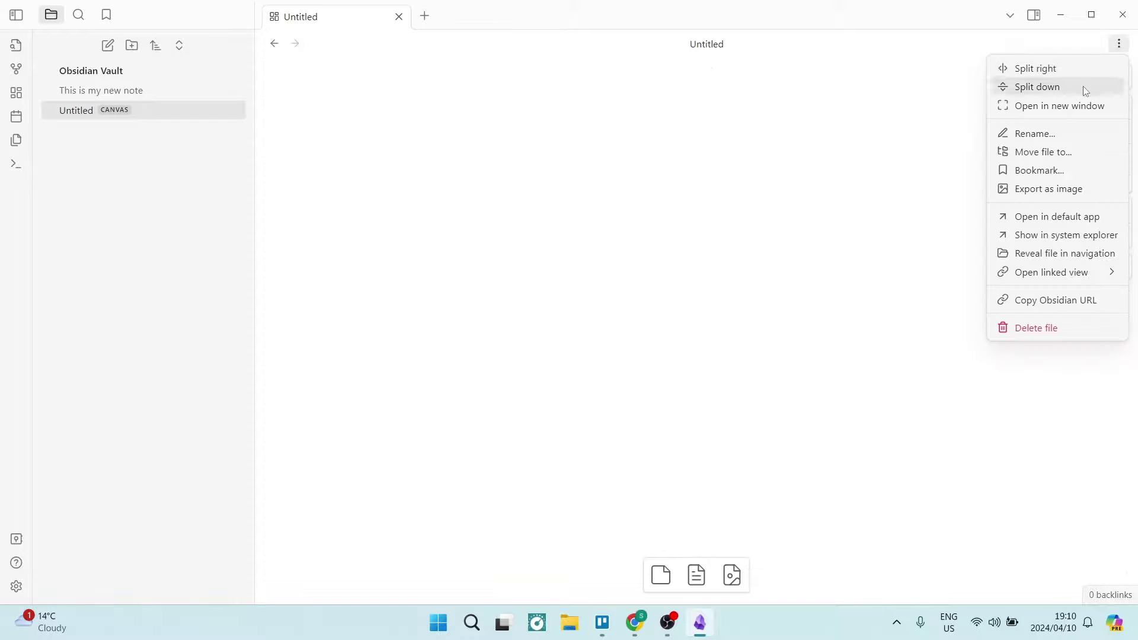
{"action": "left_click", "coordinate": [950, 145]}
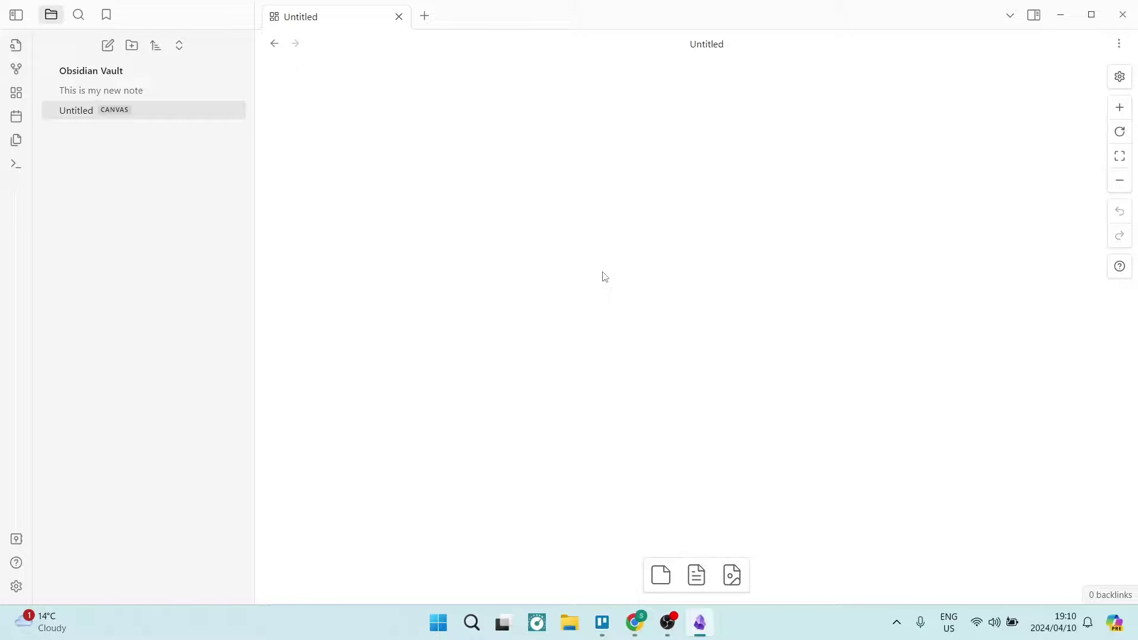
{"action": "left_click", "coordinate": [635, 623]}
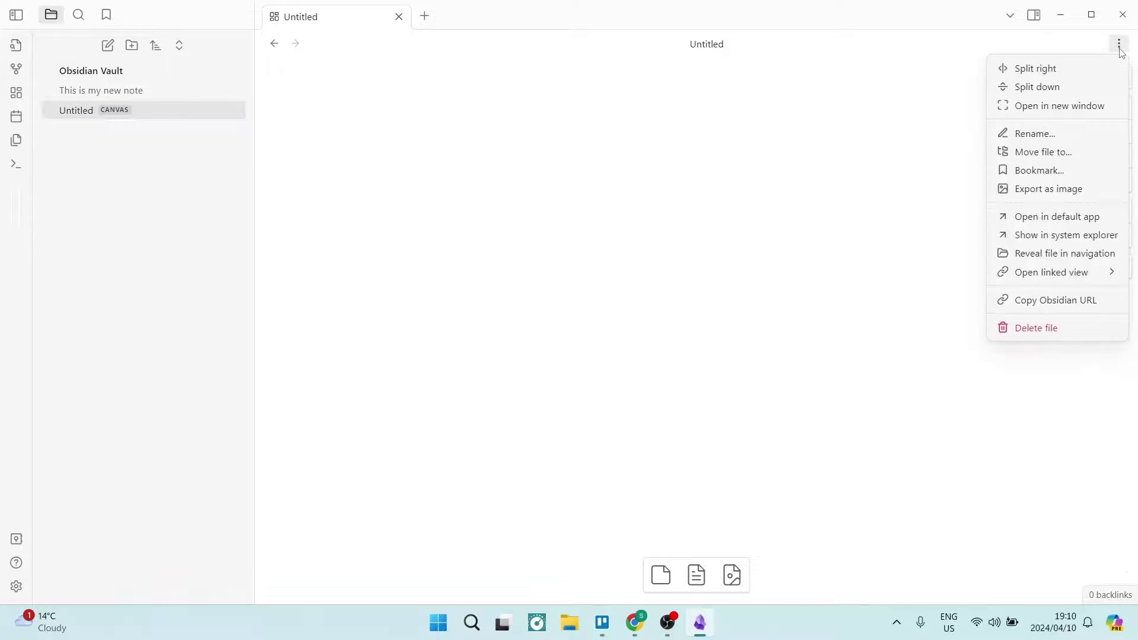
{"action": "left_click", "coordinate": [1119, 45]}
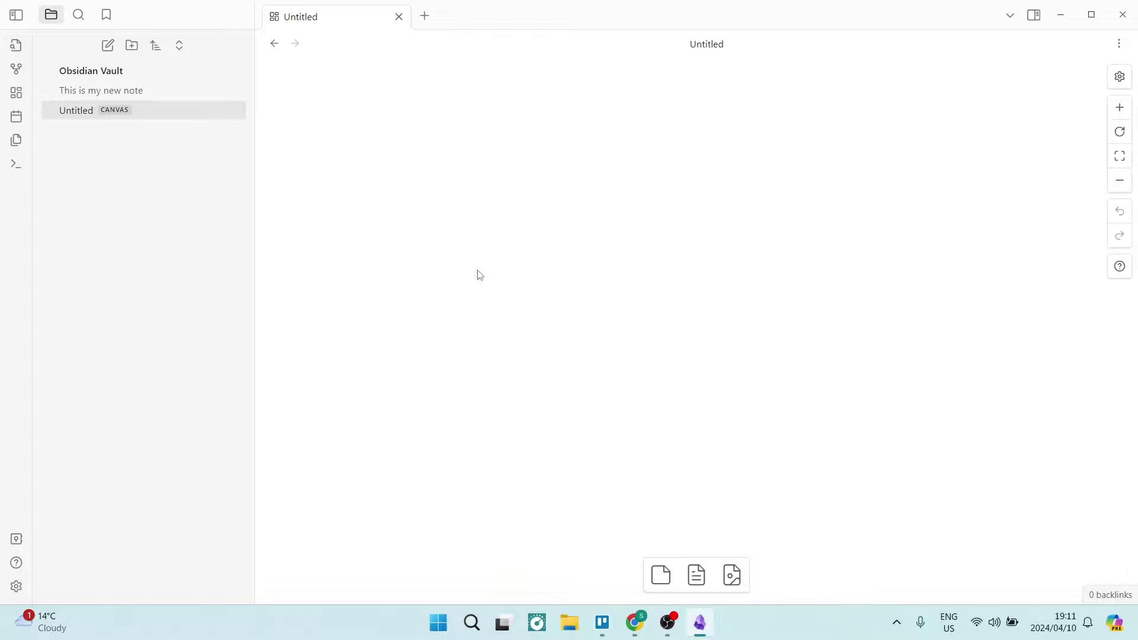
Check the suggested views for the Tasks calendar, glance at the Obsidian canvas, and return to Notion.
{"action": "left_click", "coordinate": [635, 622]}
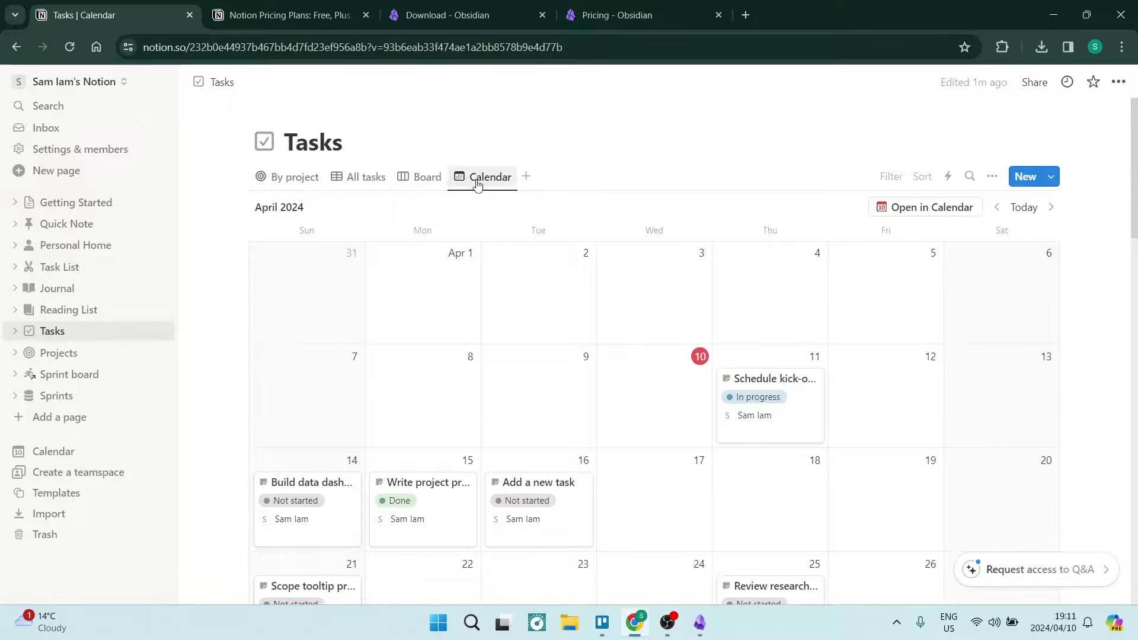
{"action": "left_click", "coordinate": [525, 178]}
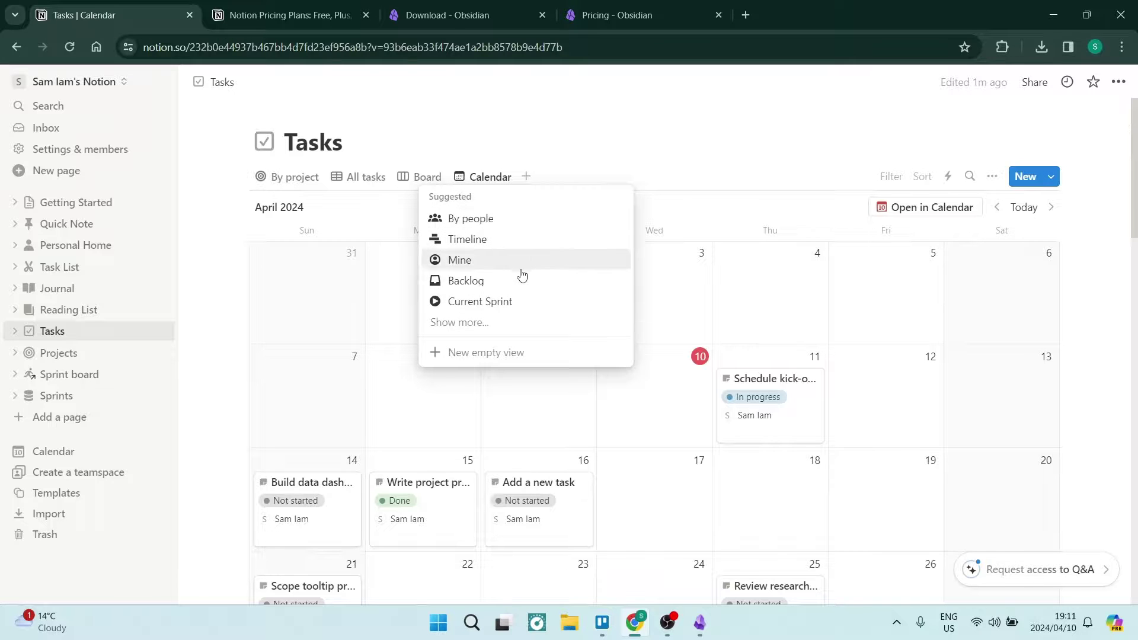
{"action": "left_click", "coordinate": [559, 122]}
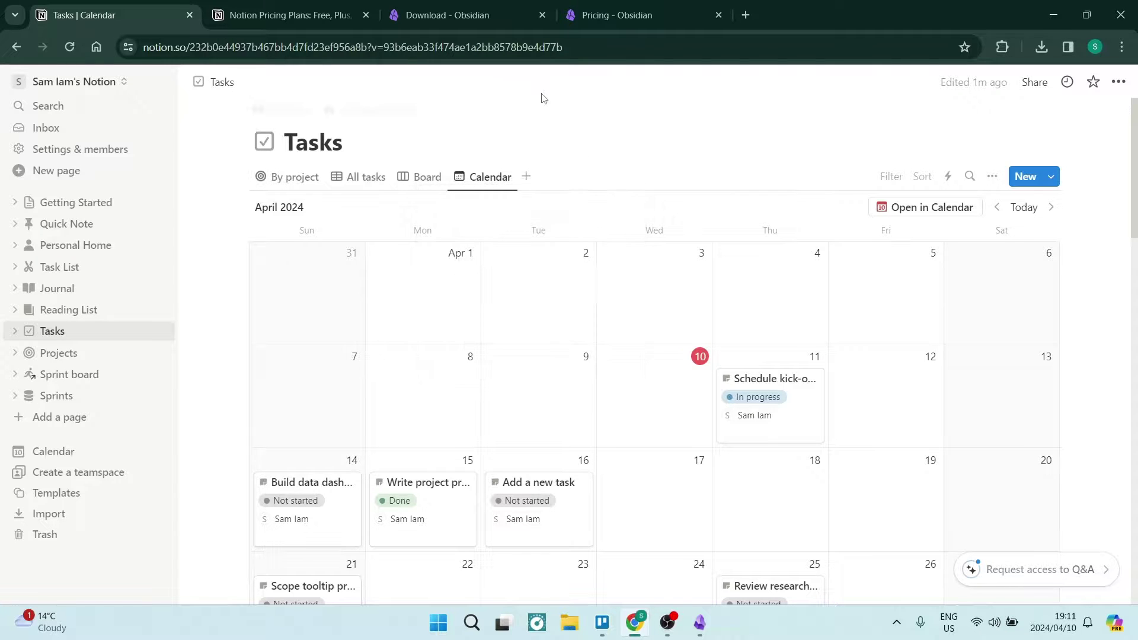
{"action": "left_click", "coordinate": [700, 622]}
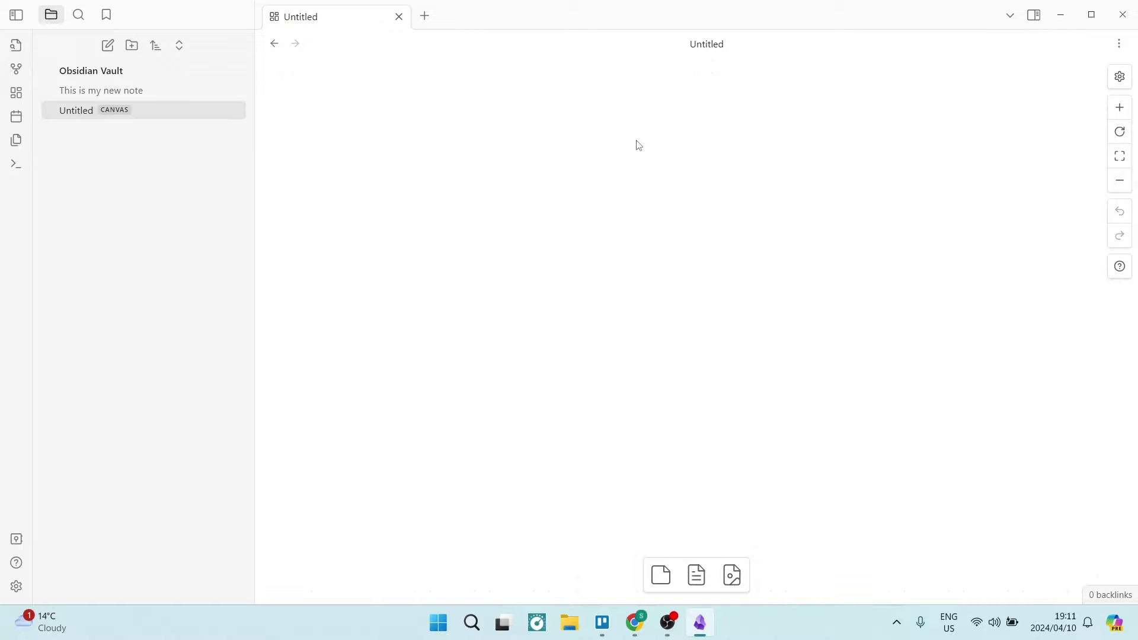
{"action": "left_click", "coordinate": [635, 623]}
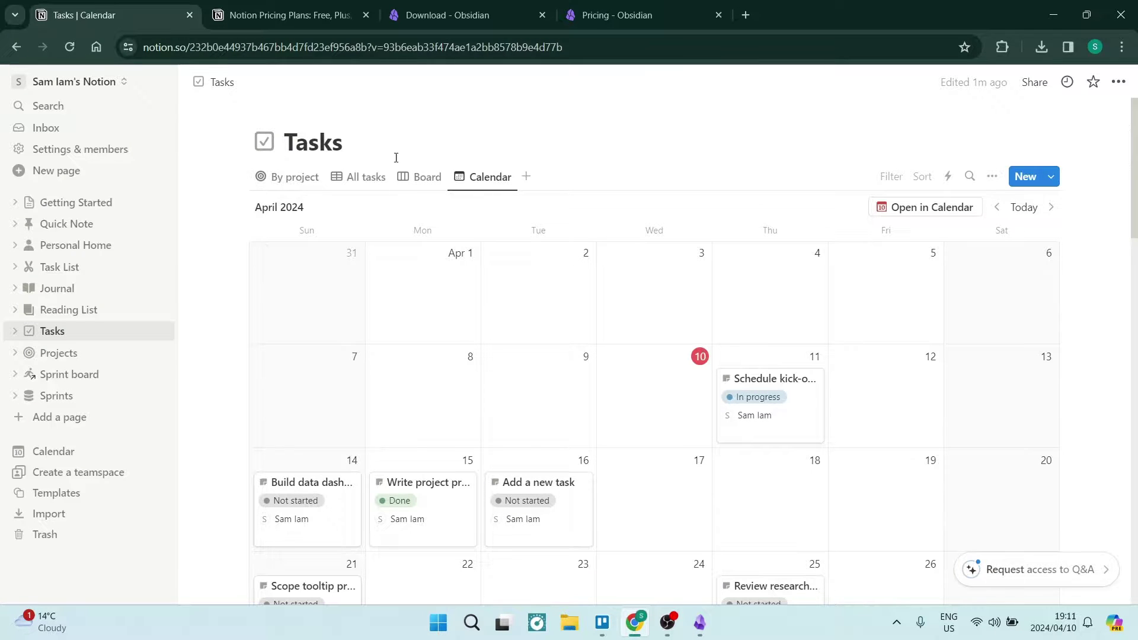
Scroll Notion's pricing page to the plan cards and highlight the Plus plan's $8 price.
{"action": "left_click", "coordinate": [305, 17]}
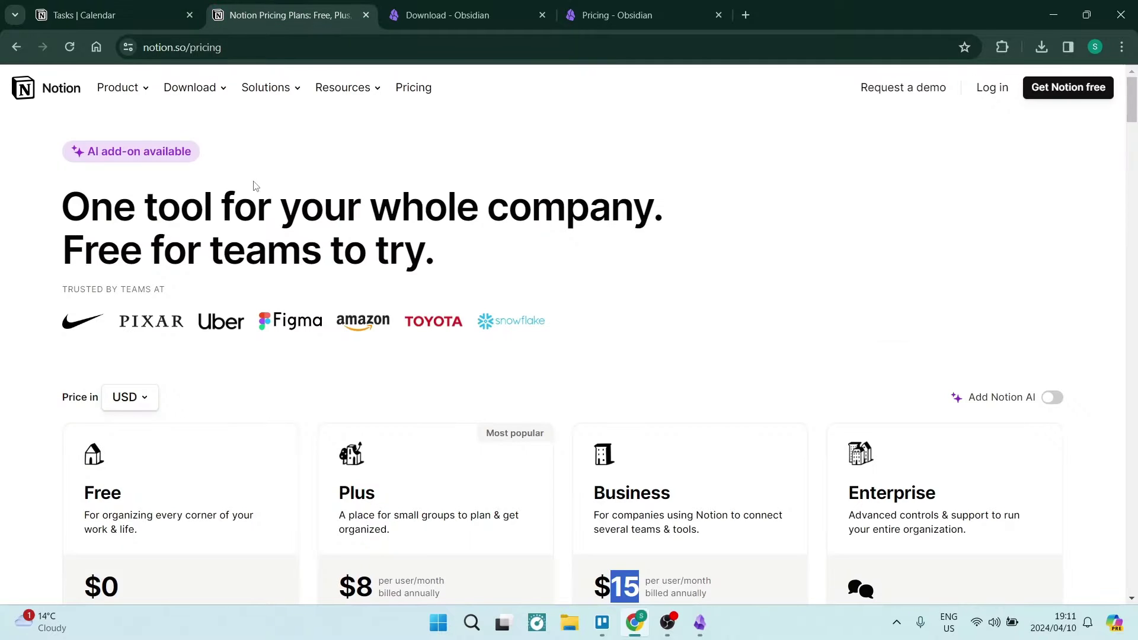
{"action": "scroll", "coordinate": [280, 382], "scroll_direction": "down", "scroll_amount": 3}
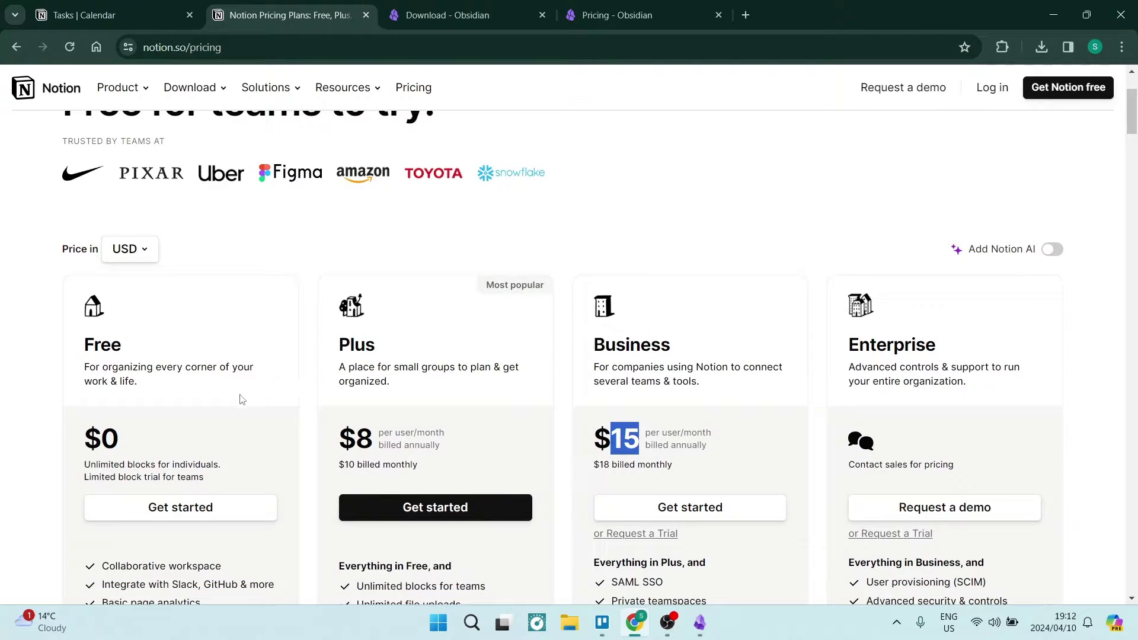
{"action": "scroll", "coordinate": [209, 446], "scroll_direction": "down", "scroll_amount": 1}
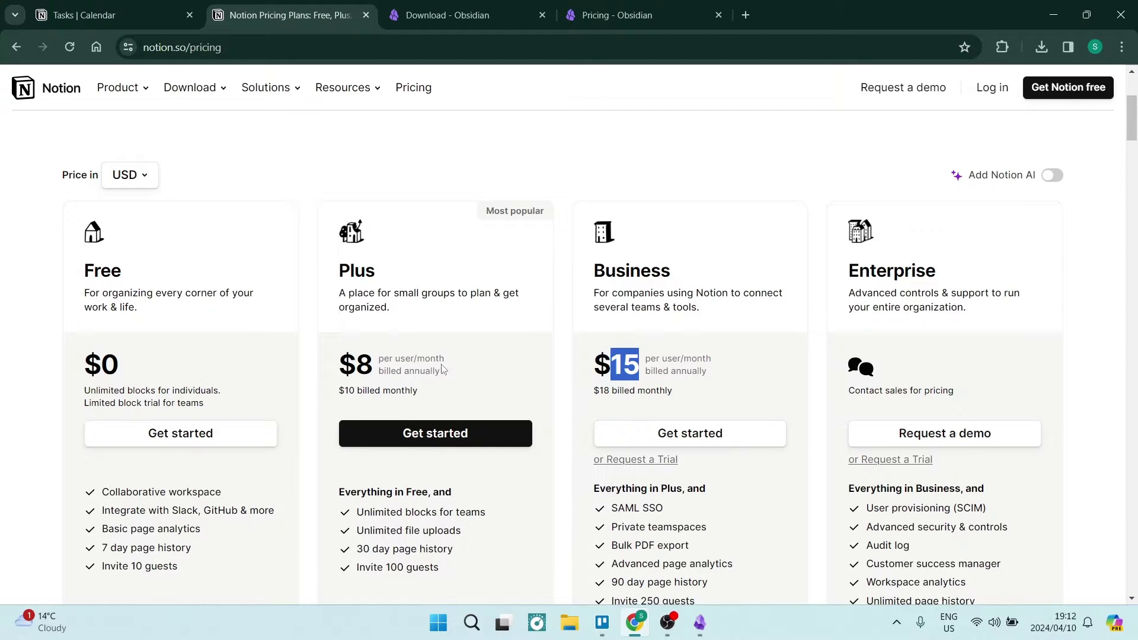
{"action": "scroll", "coordinate": [424, 349], "scroll_direction": "down", "scroll_amount": 1}
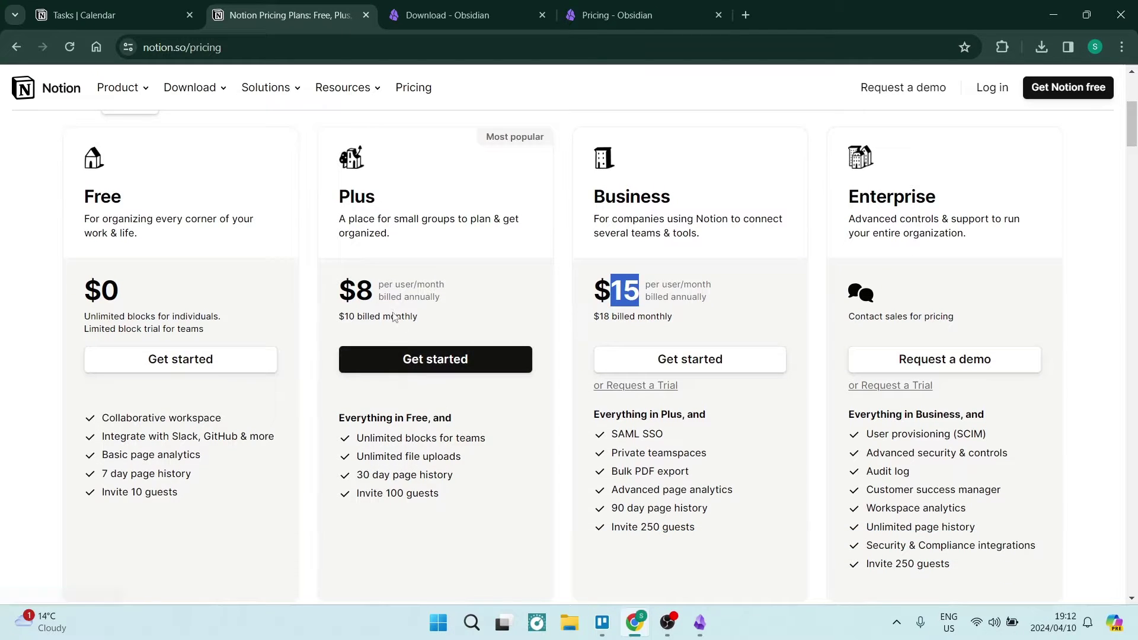
{"action": "double_click", "coordinate": [367, 296]}
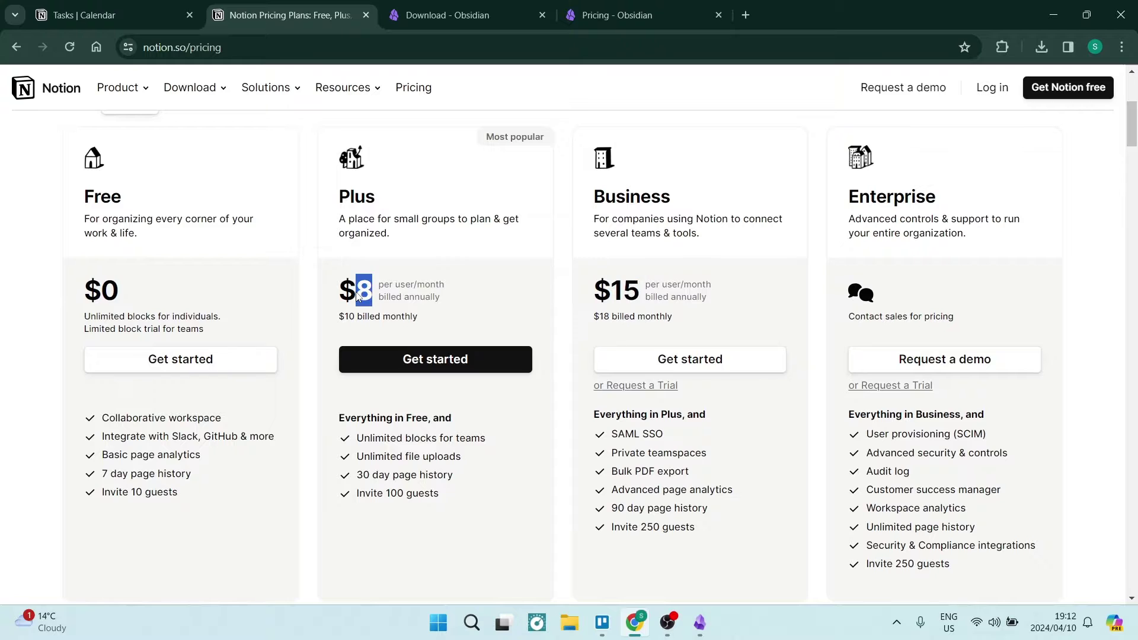
{"action": "left_click", "coordinate": [380, 194]}
Highlight the Business plan's $15 per user/month price for comparison.
{"action": "scroll", "coordinate": [640, 347], "scroll_direction": "down", "scroll_amount": 2}
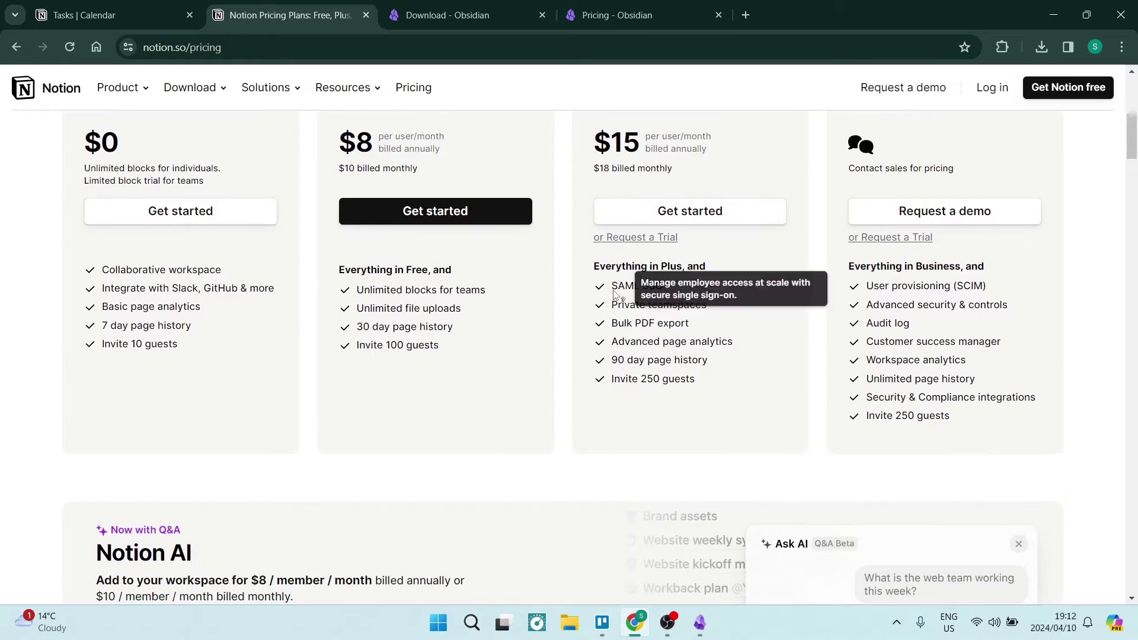
{"action": "left_click_drag", "start_coordinate": [611, 287], "coordinate": [694, 385]}
{"action": "scroll", "coordinate": [676, 384], "scroll_direction": "up", "scroll_amount": 5}
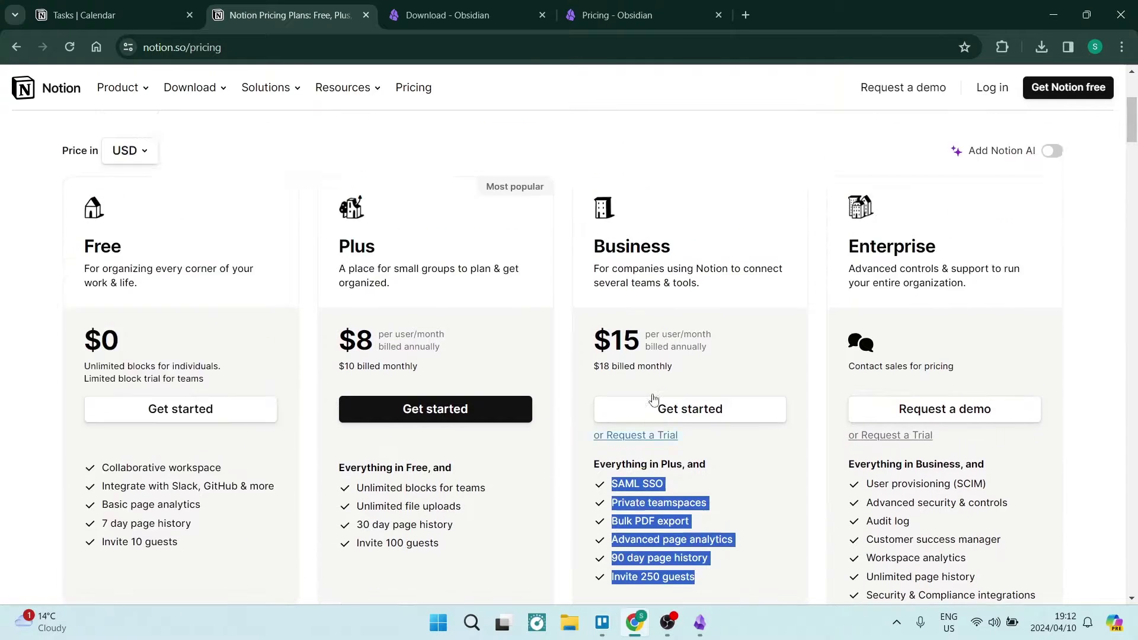
{"action": "scroll", "coordinate": [657, 380], "scroll_direction": "down", "scroll_amount": 2}
{"action": "double_click", "coordinate": [625, 294]}
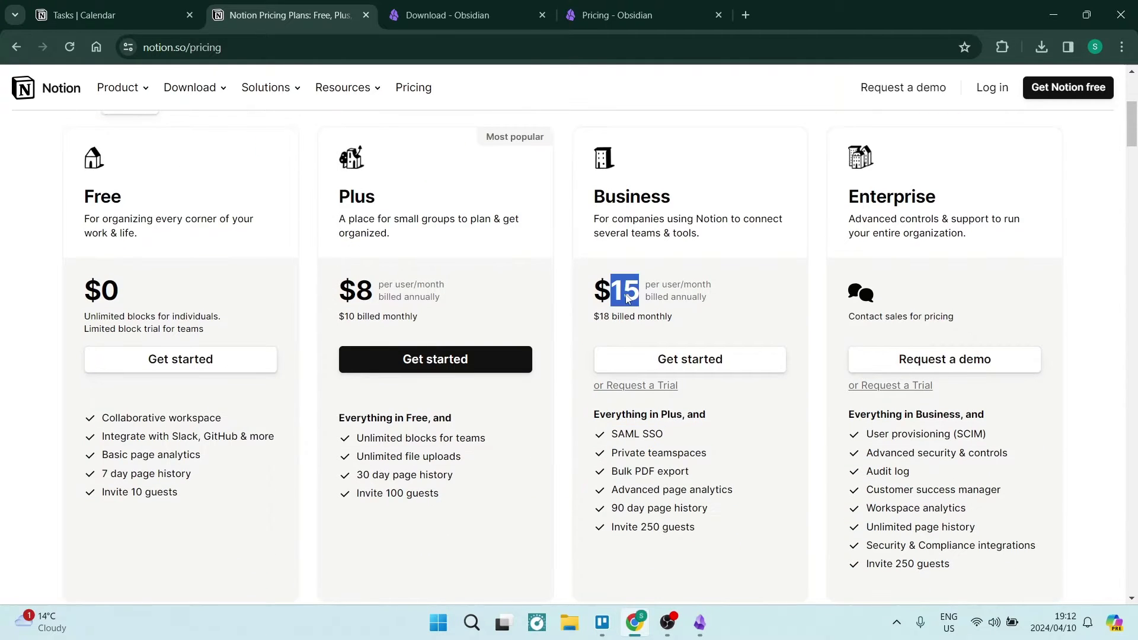
{"action": "left_click", "coordinate": [546, 197]}
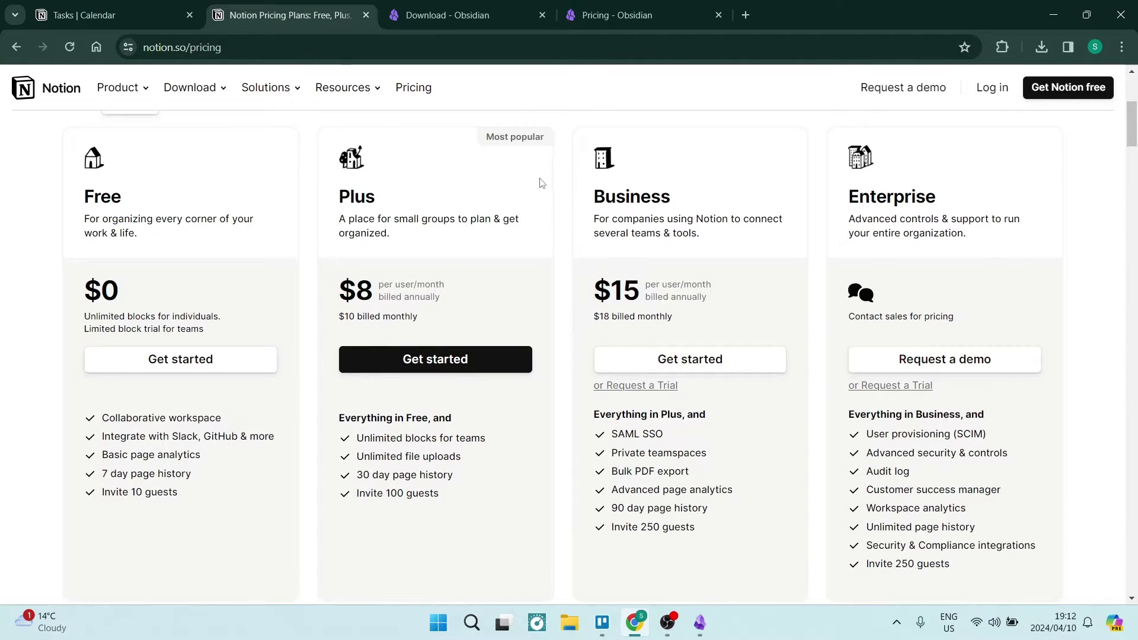
On Obsidian's pricing page, highlight the Free for personal use heading, its features and the $50 commercial price.
{"action": "left_click", "coordinate": [607, 16]}
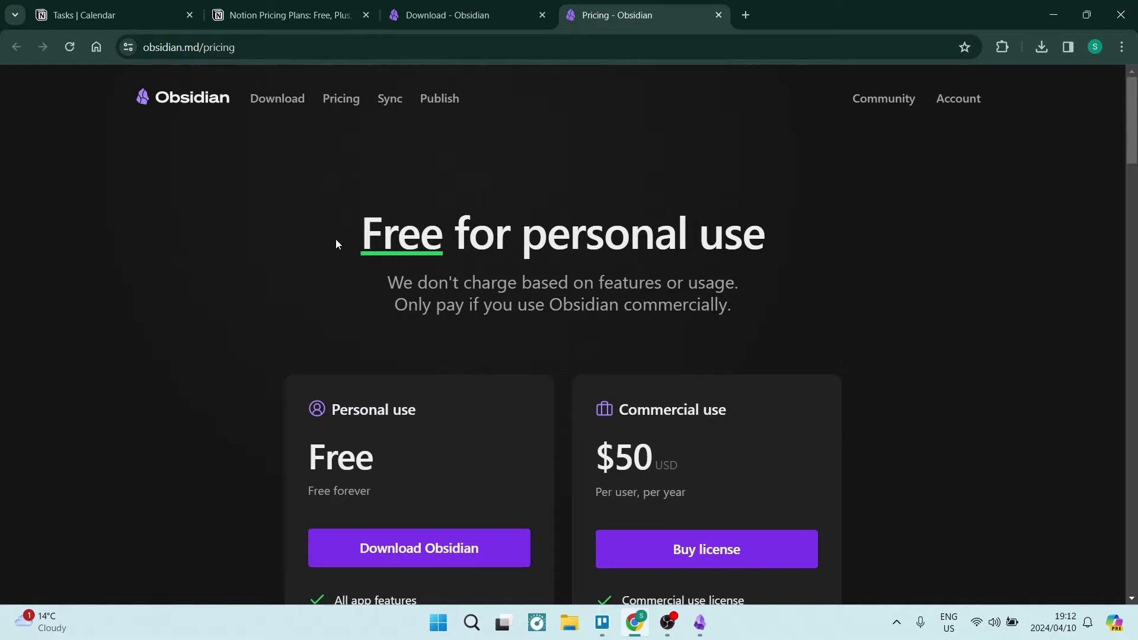
{"action": "left_click_drag", "start_coordinate": [336, 240], "coordinate": [768, 249]}
{"action": "left_click", "coordinate": [322, 279]}
{"action": "scroll", "coordinate": [341, 344], "scroll_direction": "down", "scroll_amount": 3}
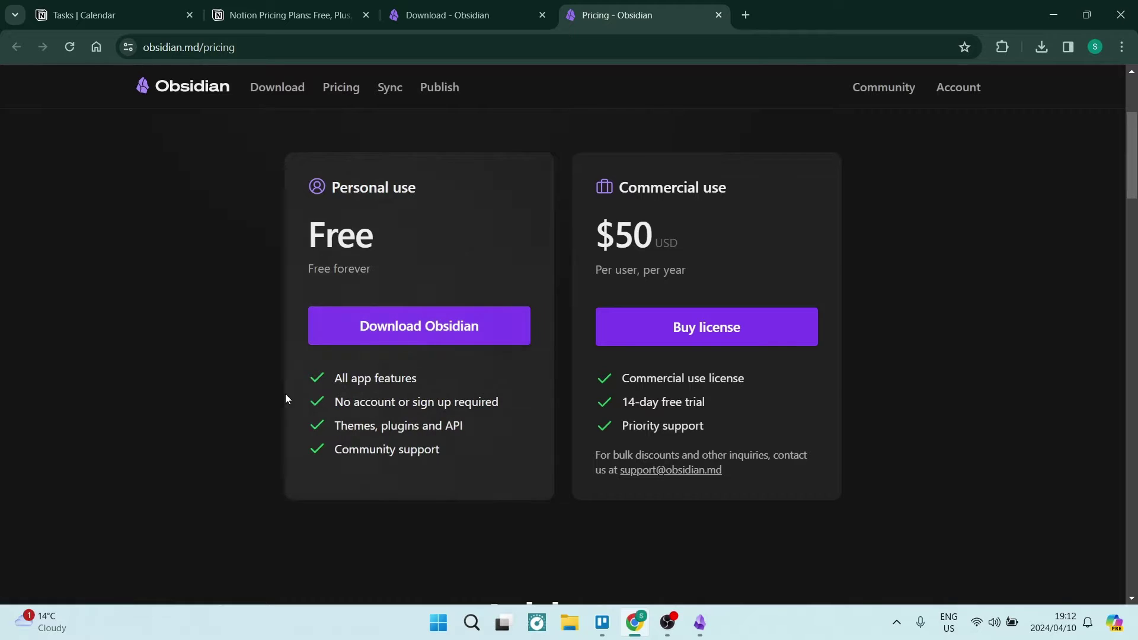
{"action": "left_click_drag", "start_coordinate": [332, 379], "coordinate": [466, 450]}
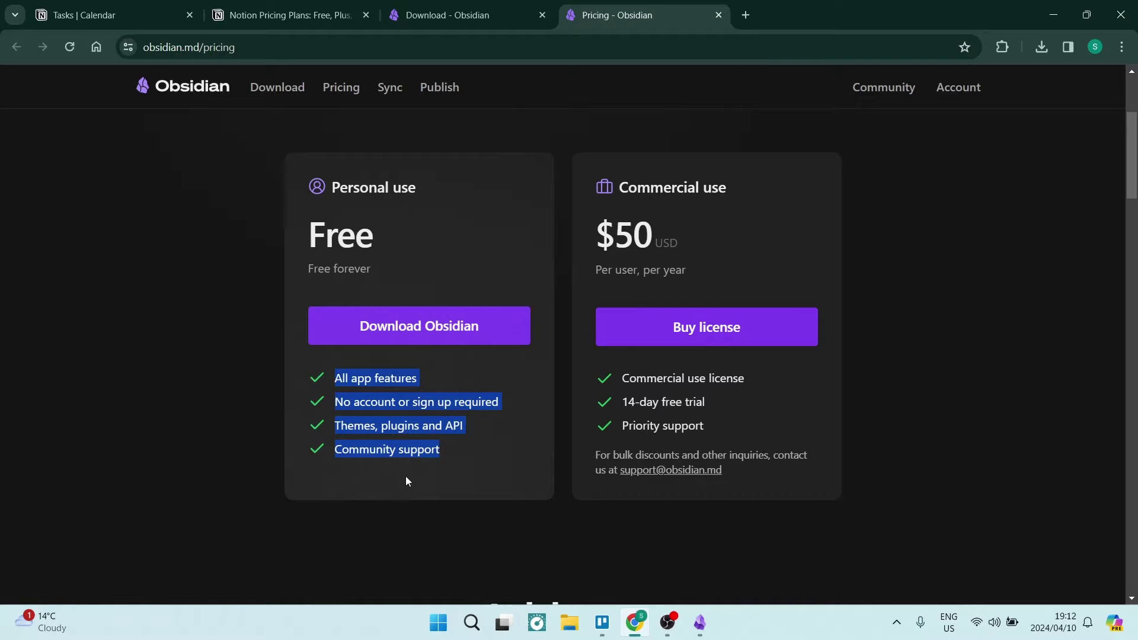
{"action": "left_click", "coordinate": [443, 453]}
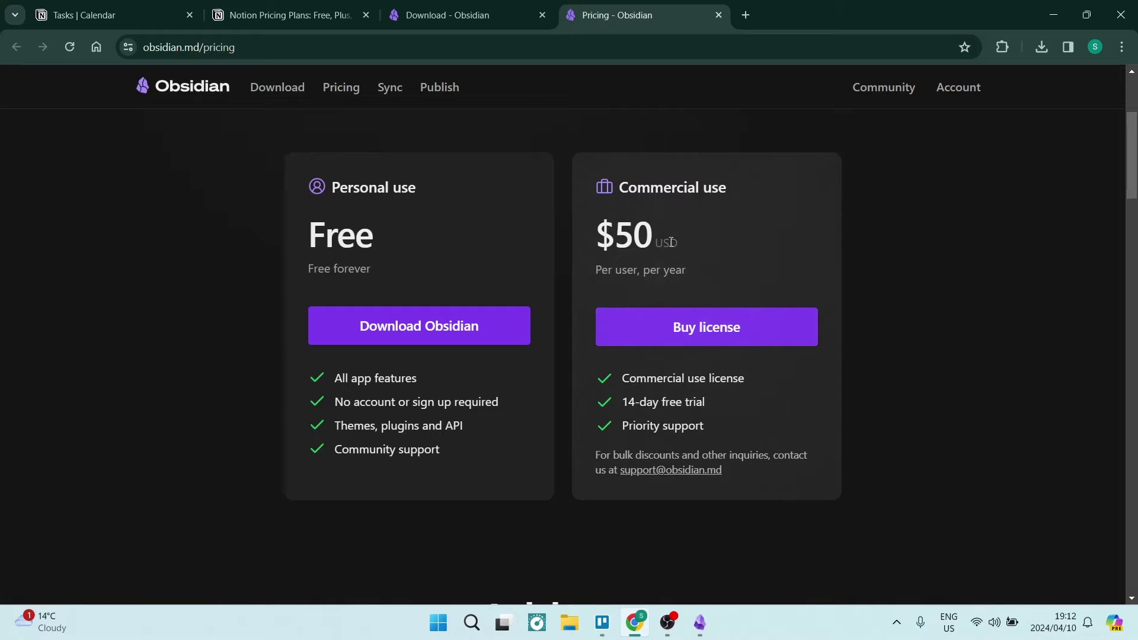
{"action": "left_click_drag", "start_coordinate": [649, 239], "coordinate": [621, 240]}
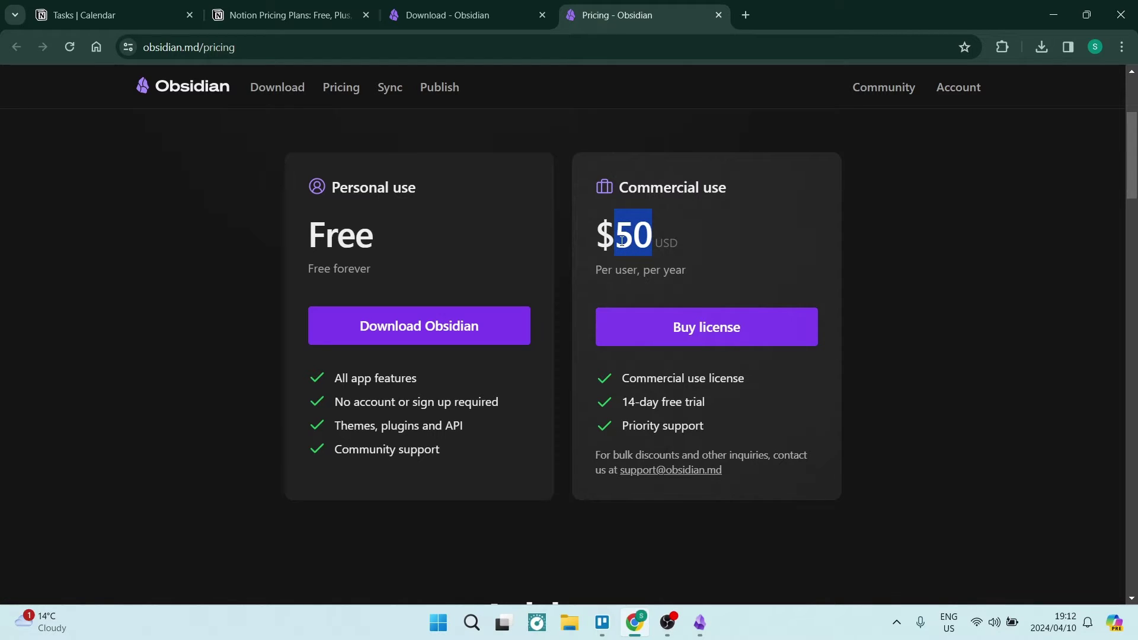
Compare with Notion's pricing, highlight Priority support, and scroll down to the Sync and Publish add-ons.
{"action": "left_click", "coordinate": [268, 22]}
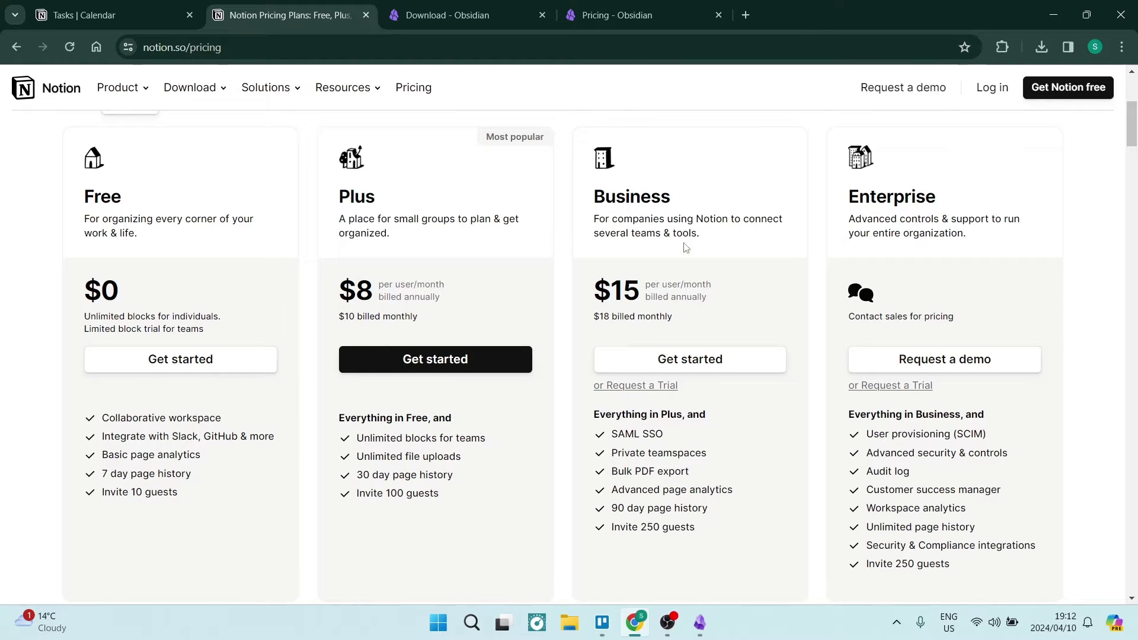
{"action": "left_click", "coordinate": [614, 19]}
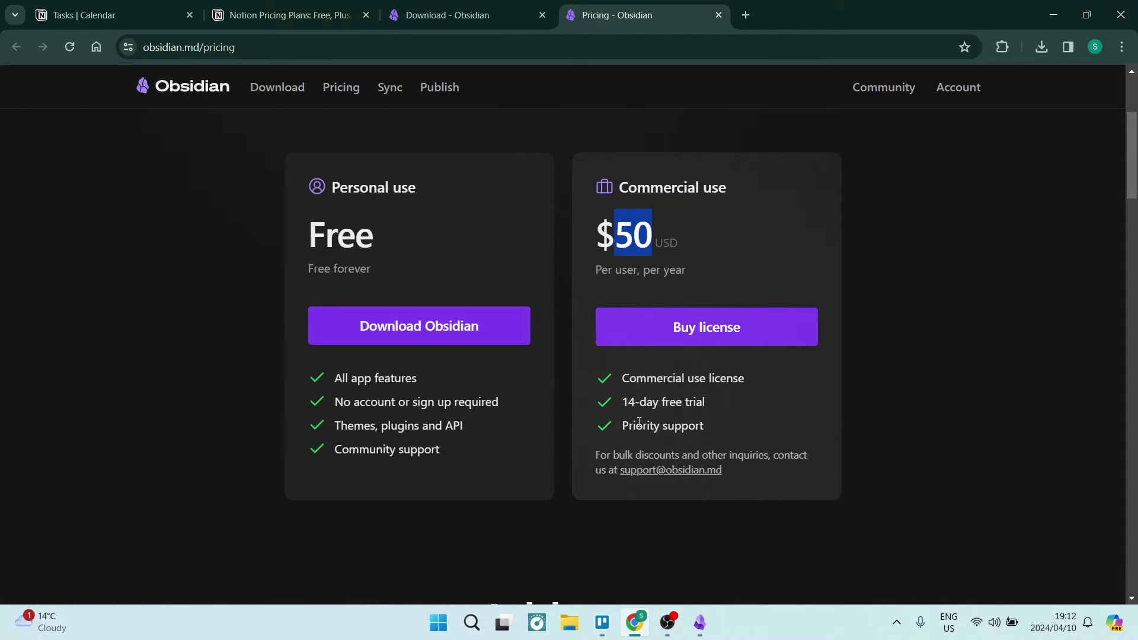
{"action": "left_click_drag", "start_coordinate": [620, 427], "coordinate": [705, 427]}
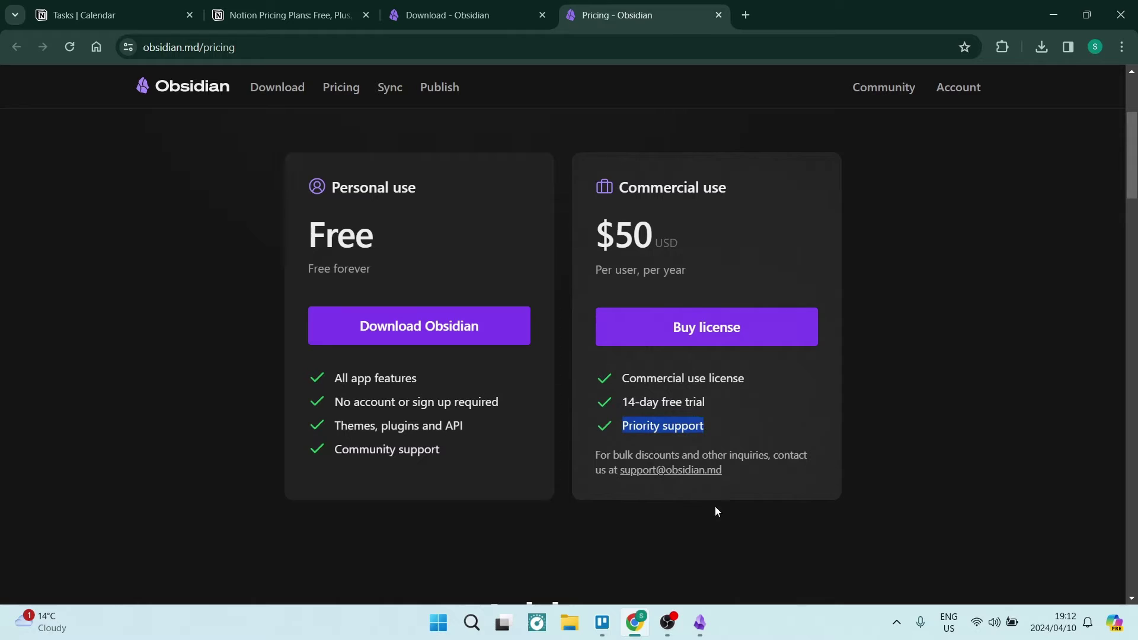
{"action": "left_click", "coordinate": [741, 485]}
{"action": "scroll", "coordinate": [578, 511], "scroll_direction": "down", "scroll_amount": 2}
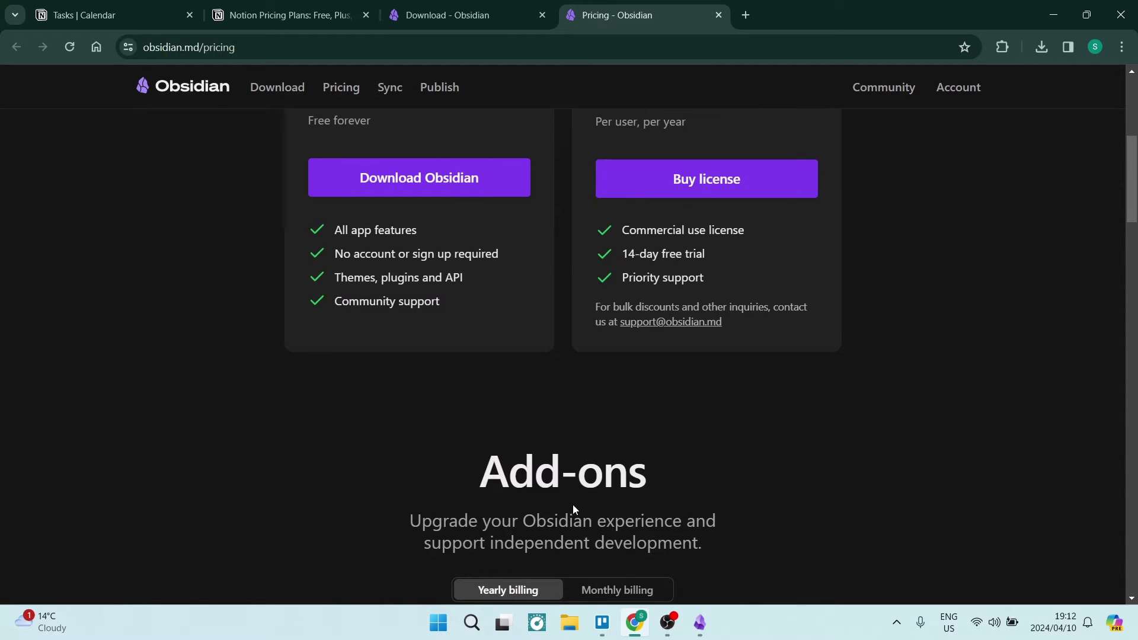
{"action": "scroll", "coordinate": [573, 505], "scroll_direction": "down", "scroll_amount": 3}
{"action": "scroll", "coordinate": [572, 504], "scroll_direction": "down", "scroll_amount": 1}
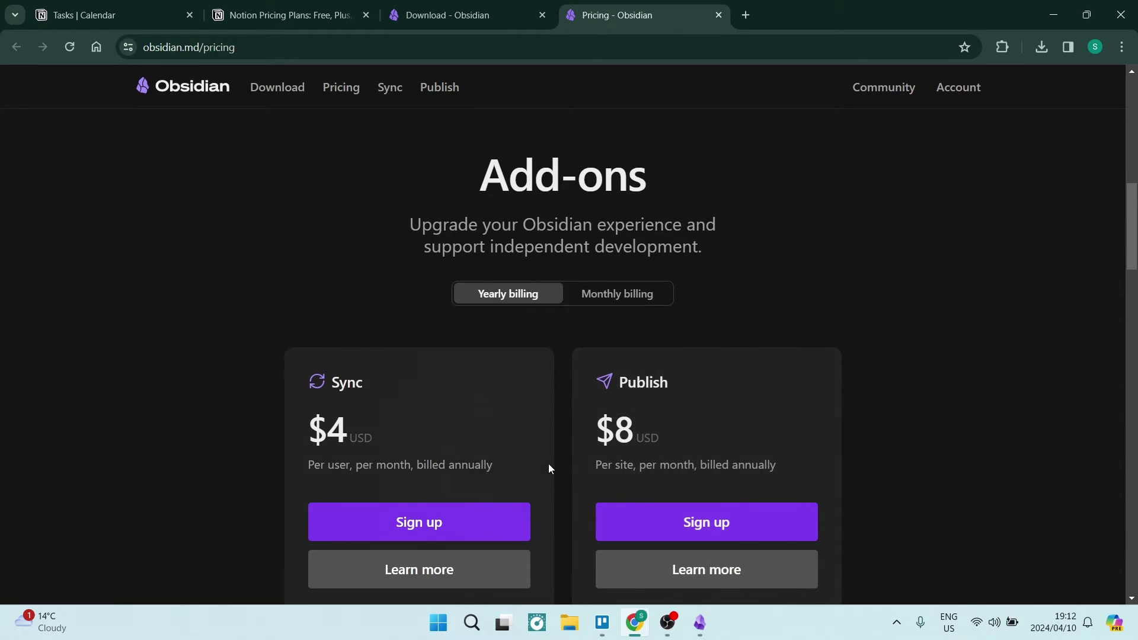
{"action": "scroll", "coordinate": [573, 367], "scroll_direction": "down", "scroll_amount": 2}
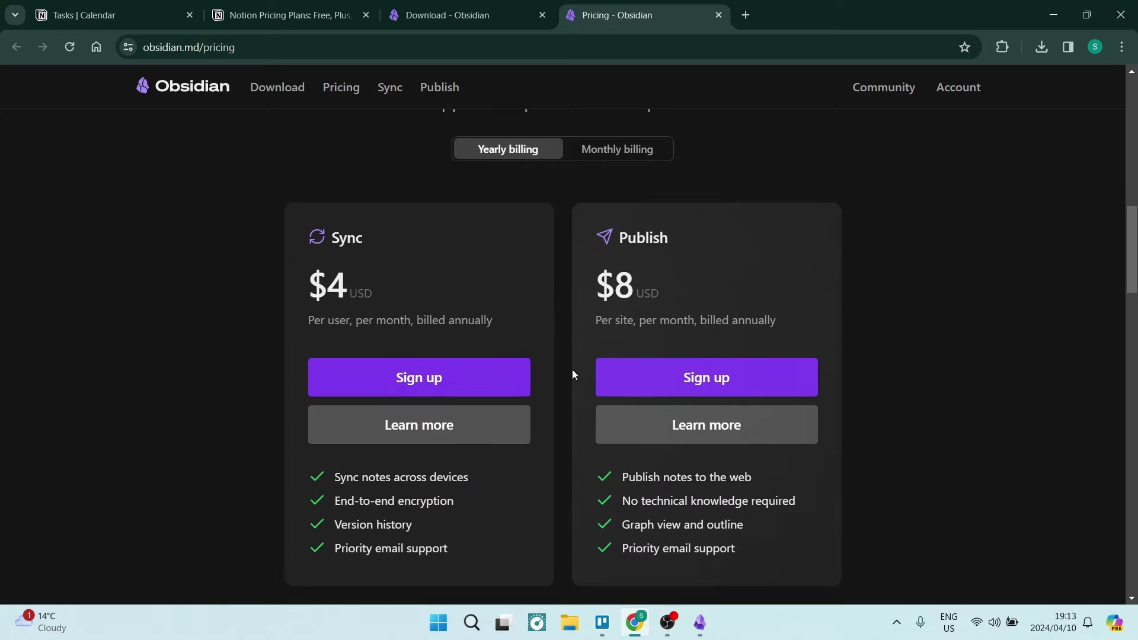
{"action": "scroll", "coordinate": [554, 391], "scroll_direction": "up", "scroll_amount": 7}
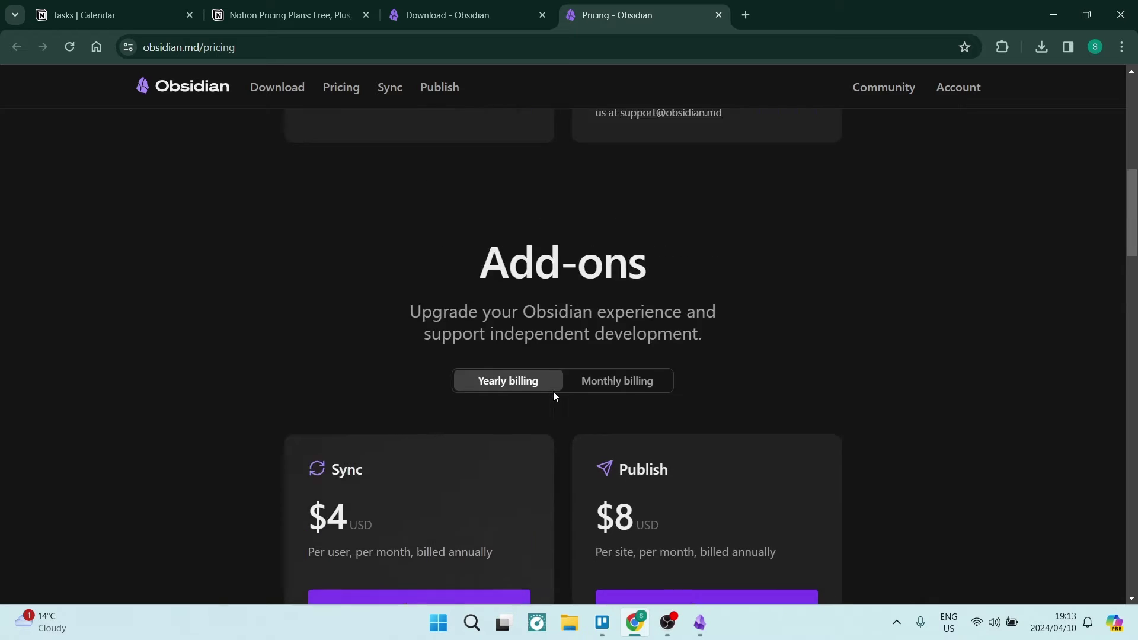
Look at the Notion Tasks calendar, then go to the Obsidian download page.
{"action": "left_click", "coordinate": [154, 16]}
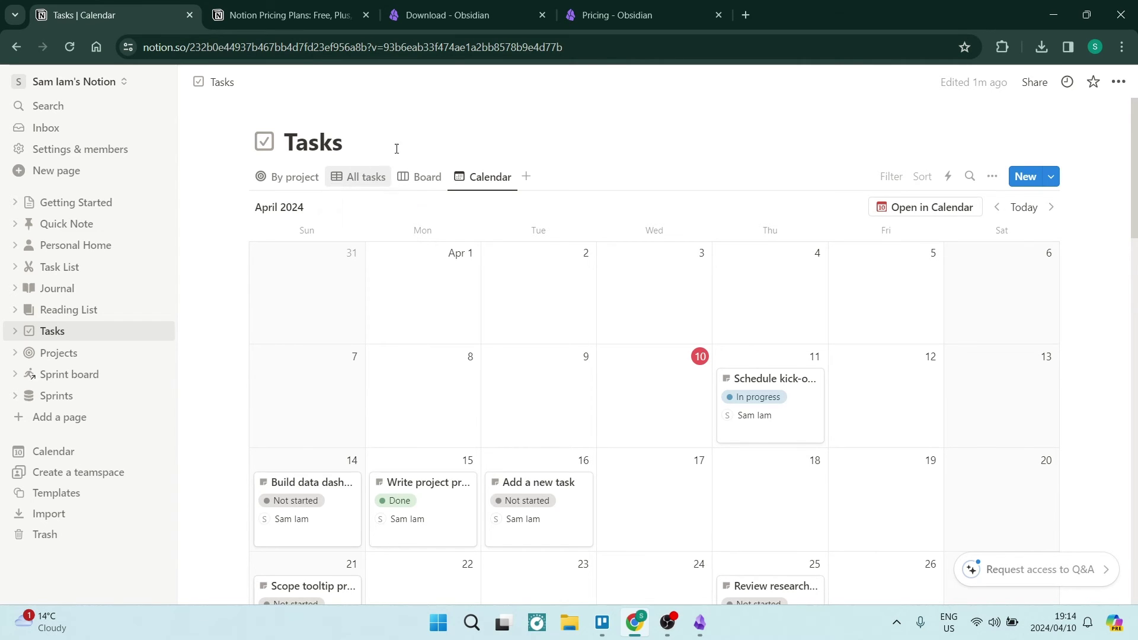
{"action": "left_click", "coordinate": [456, 16]}
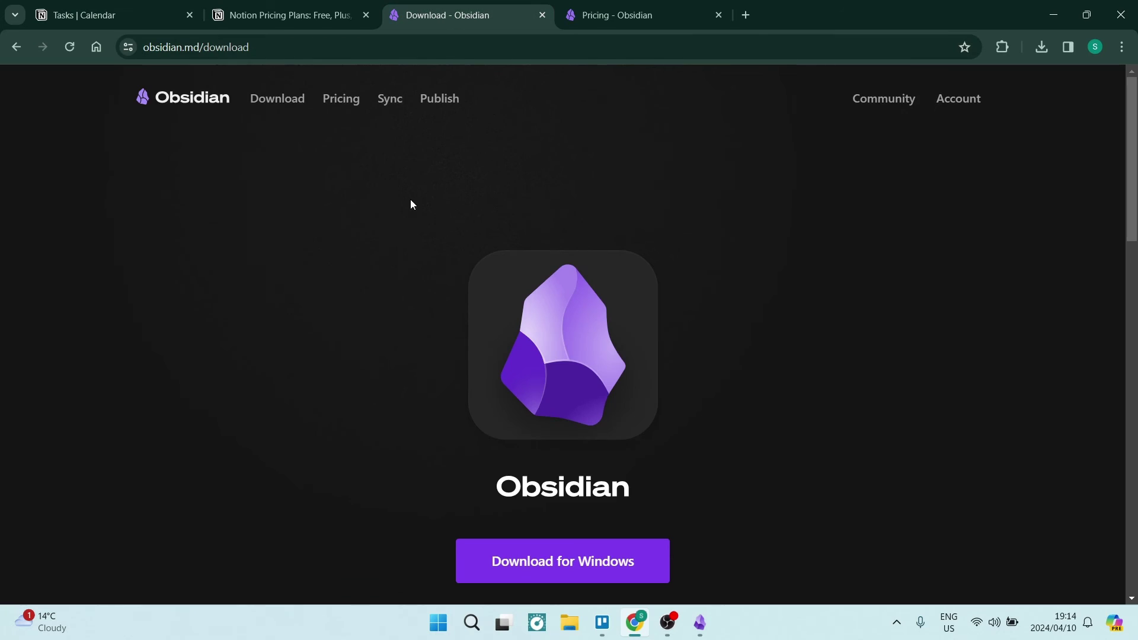